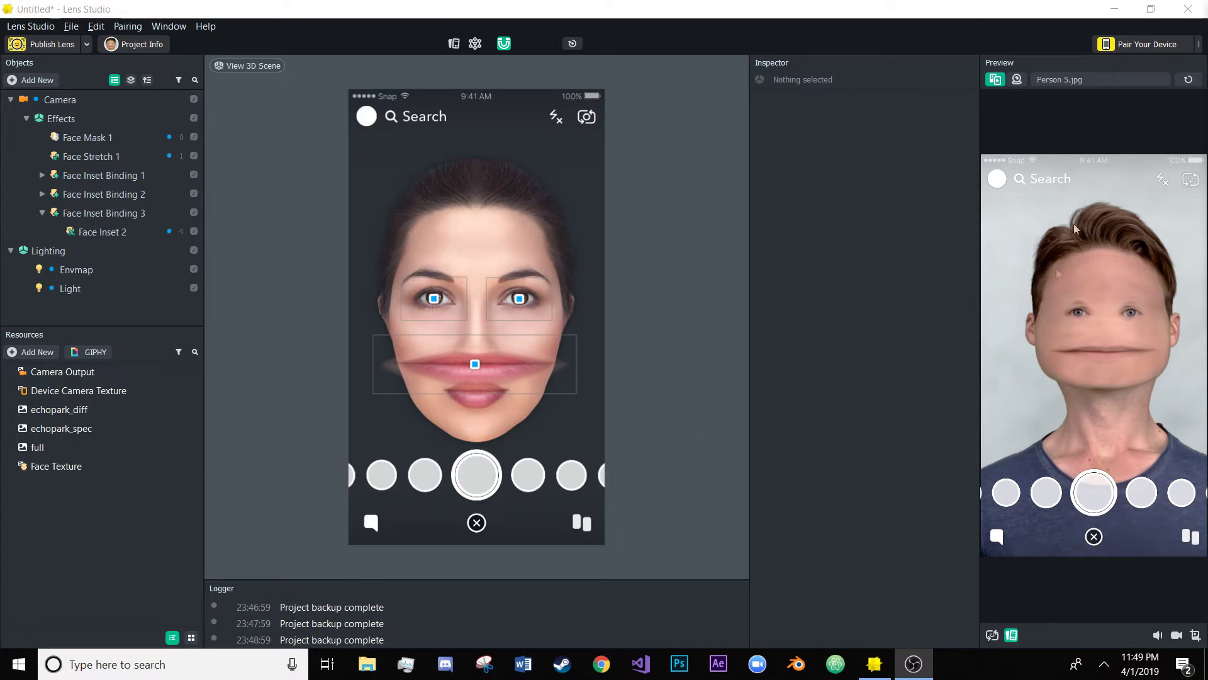
Step: Switch the preview media to the Open Mouth Person 5.webm video
{"action": "left_click", "coordinate": [1072, 80]}
{"action": "left_click", "coordinate": [1113, 106]}
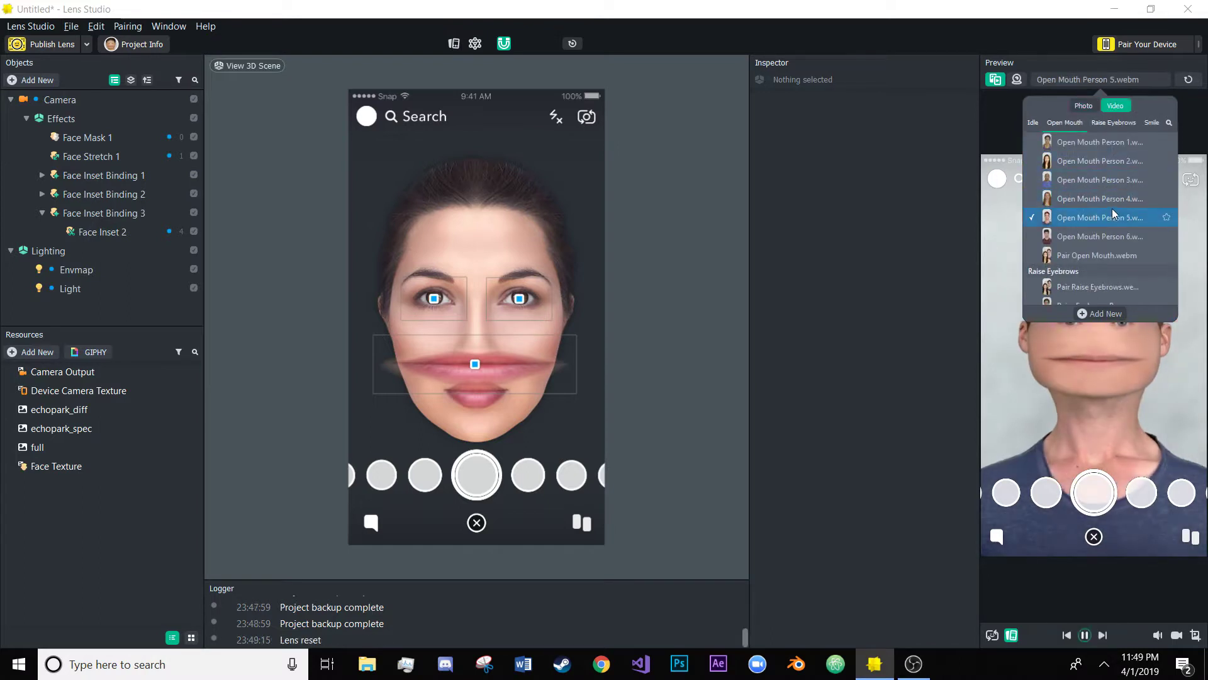
{"action": "left_click", "coordinate": [844, 372]}
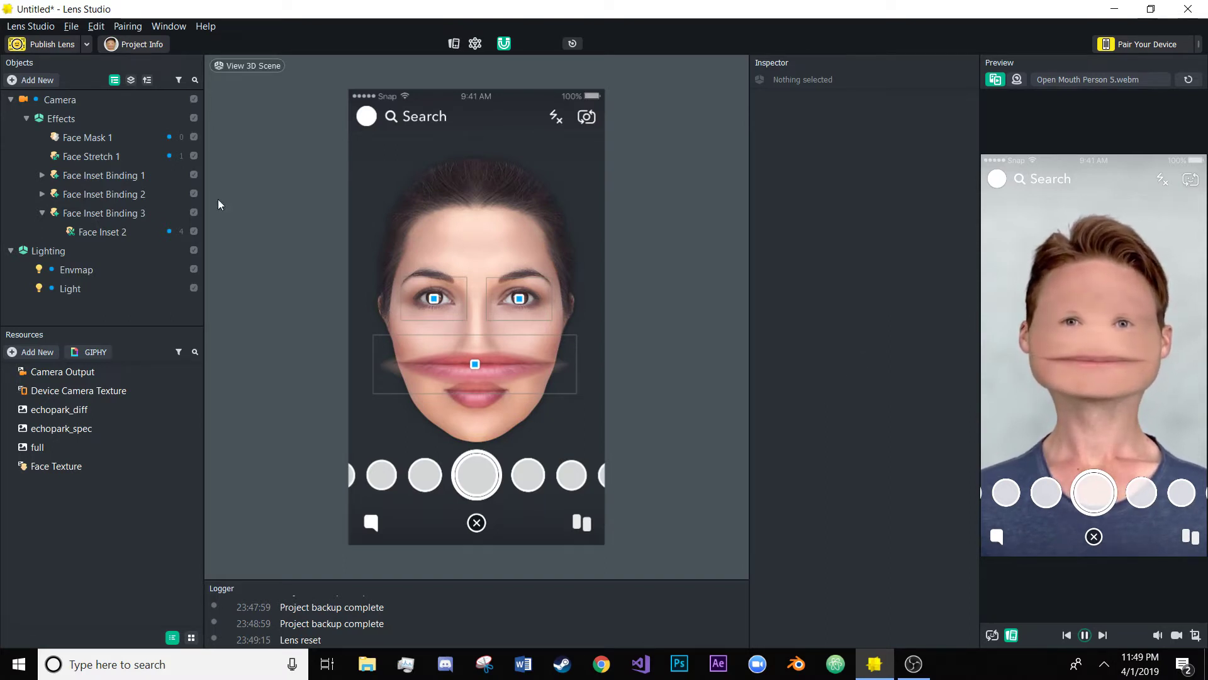
Step: Start a new project, discarding the old lens, and preview it on Person 5.jpg
{"action": "left_click", "coordinate": [71, 26]}
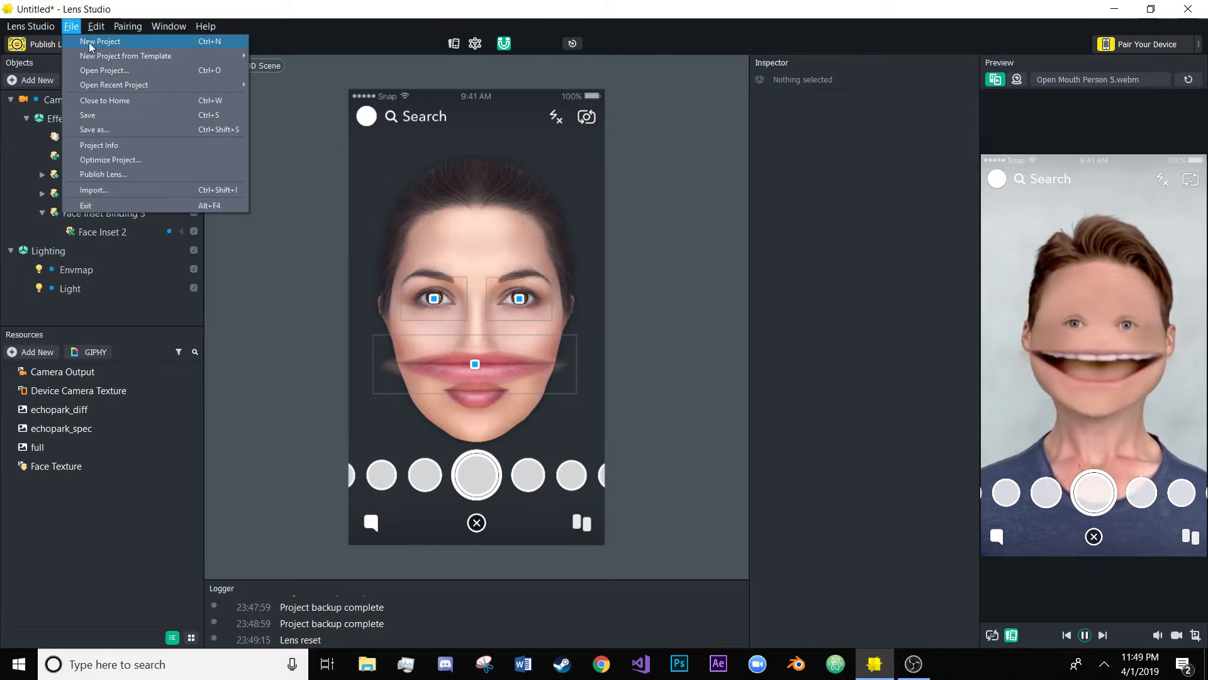
{"action": "left_click", "coordinate": [91, 43]}
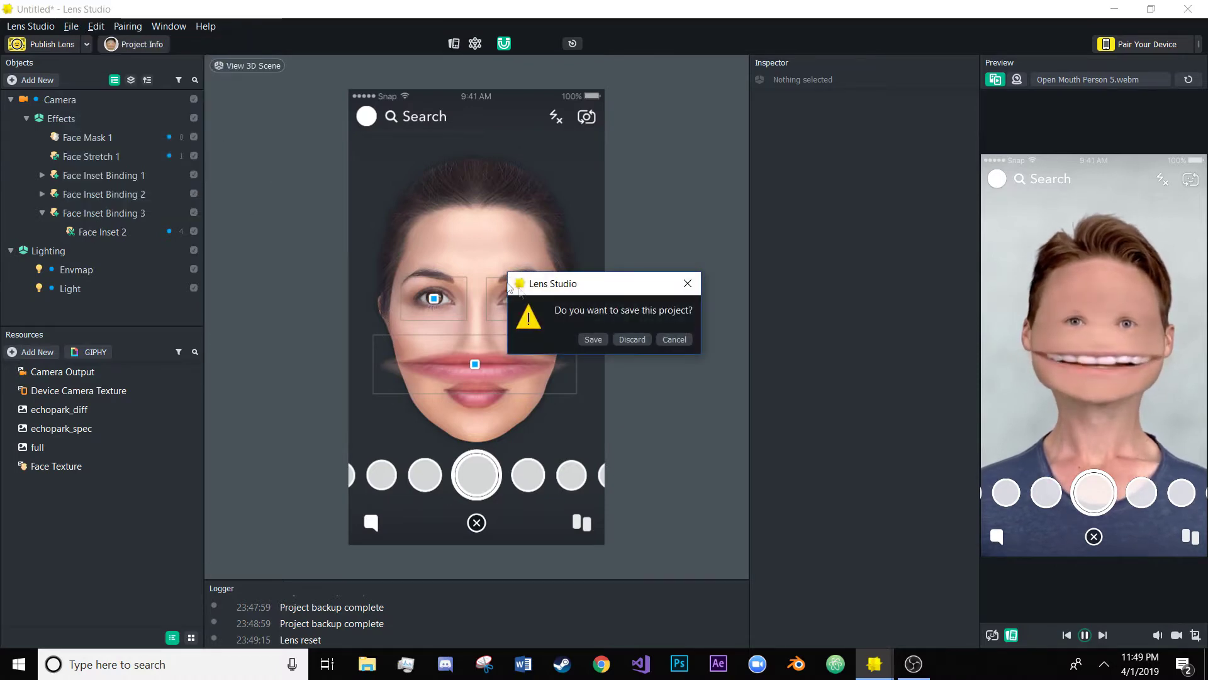
{"action": "left_click", "coordinate": [633, 340]}
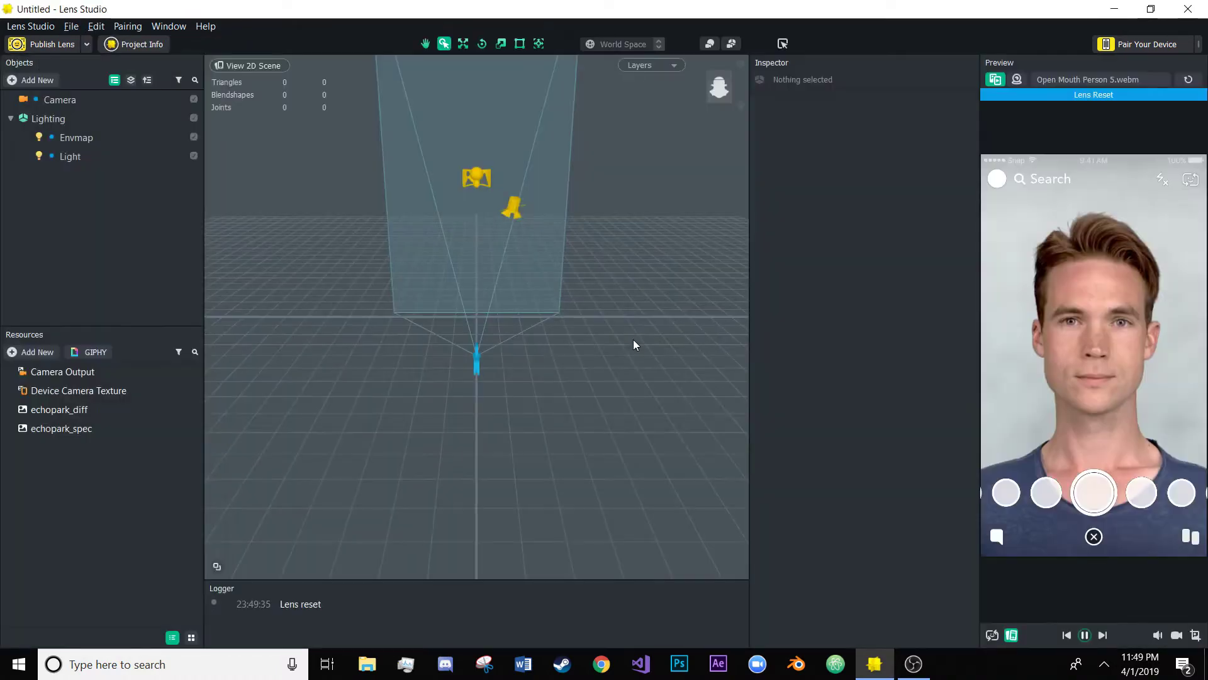
{"action": "left_click", "coordinate": [1070, 80]}
{"action": "left_click", "coordinate": [1083, 106]}
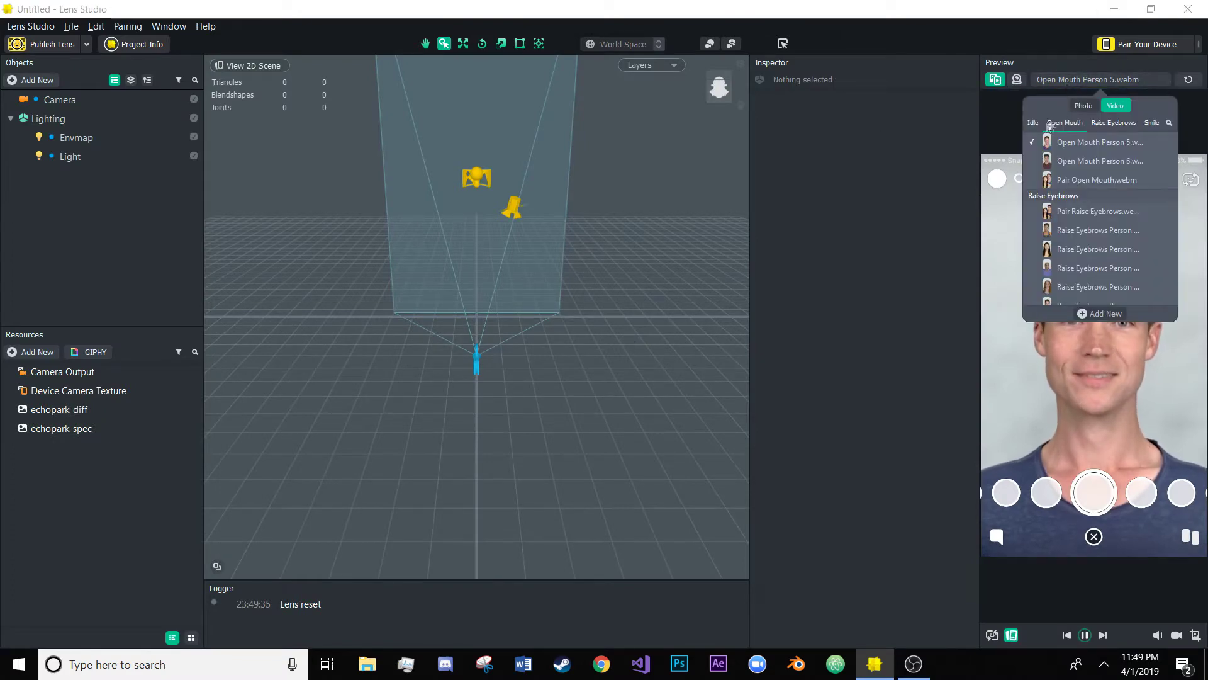
{"action": "left_click", "coordinate": [960, 194]}
Step: Add a Face Texture resource and a Face Mask 1 effect to the scene
{"action": "left_click", "coordinate": [92, 102]}
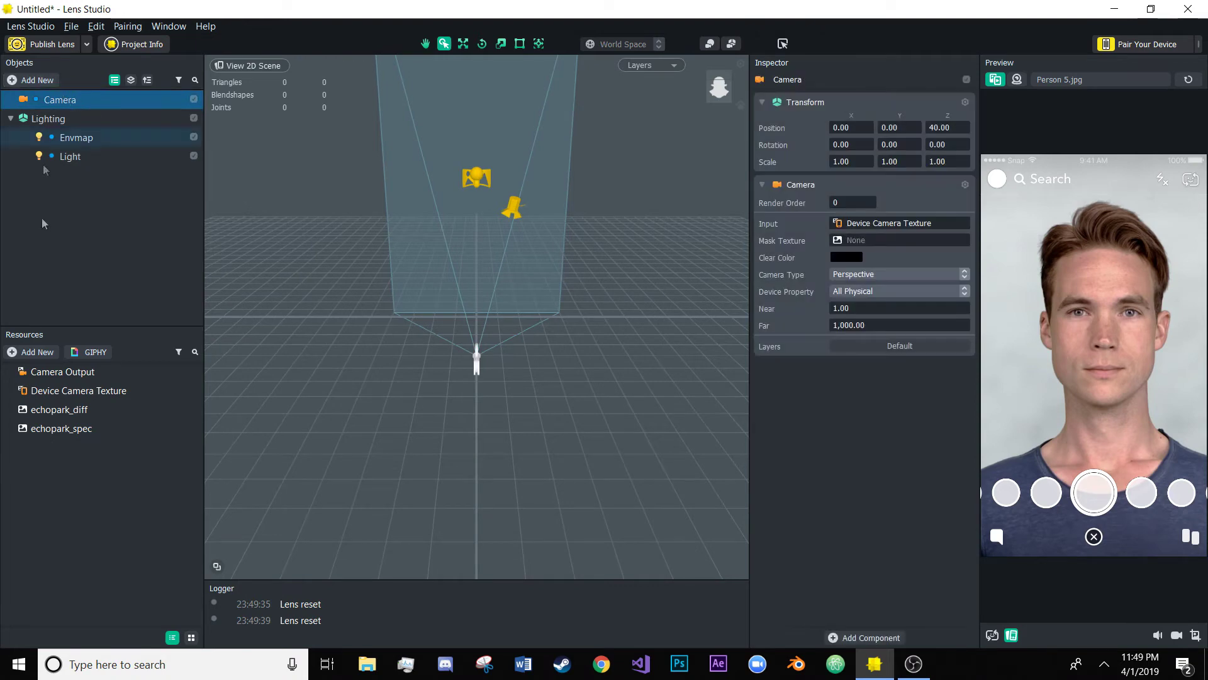
{"action": "left_click", "coordinate": [30, 352]}
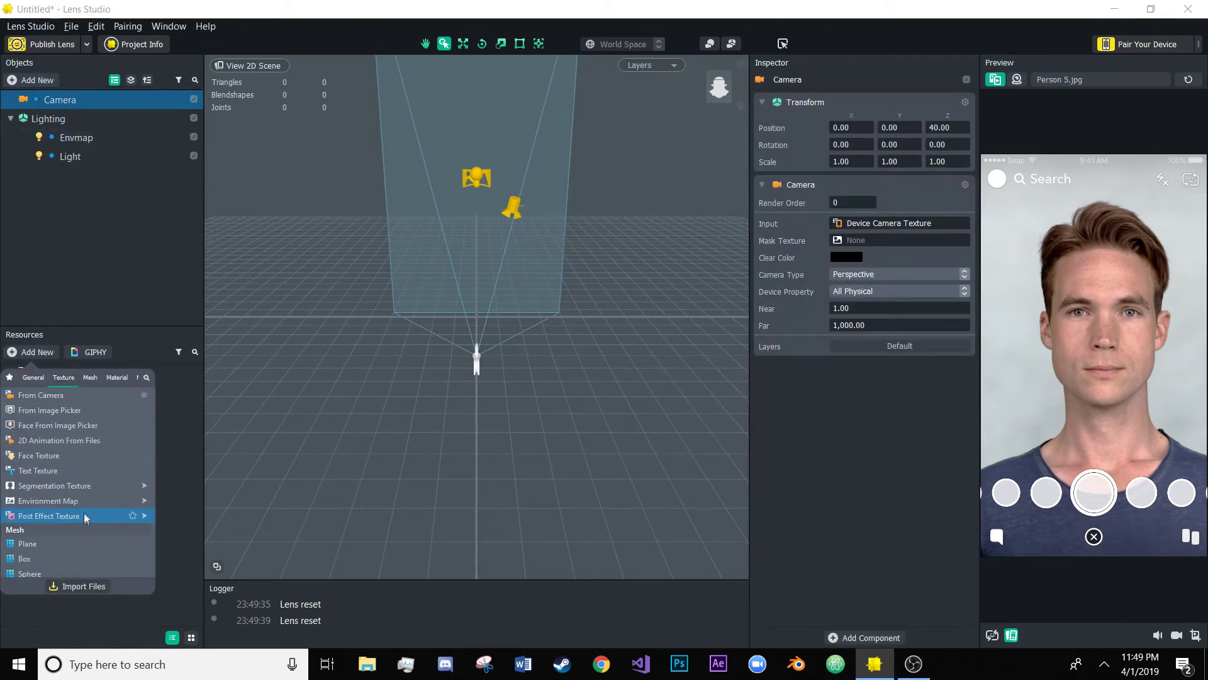
{"action": "left_click", "coordinate": [75, 453]}
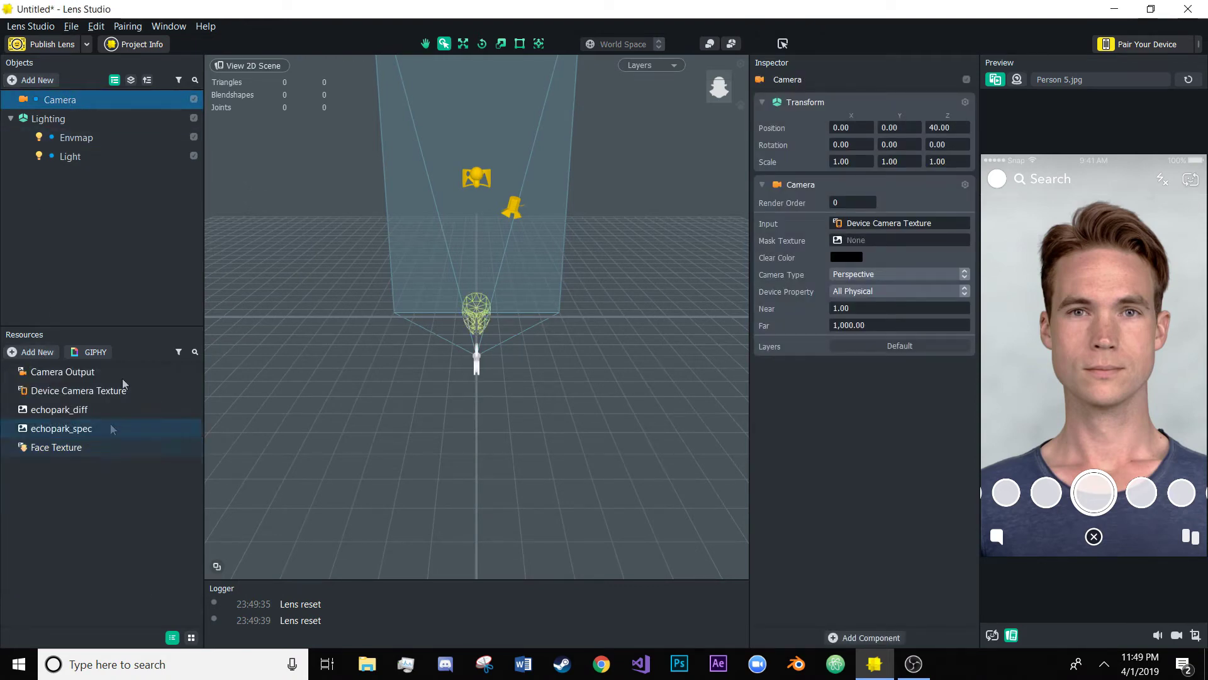
{"action": "left_click", "coordinate": [42, 82]}
{"action": "scroll", "coordinate": [63, 201], "scroll_direction": "down", "scroll_amount": 5}
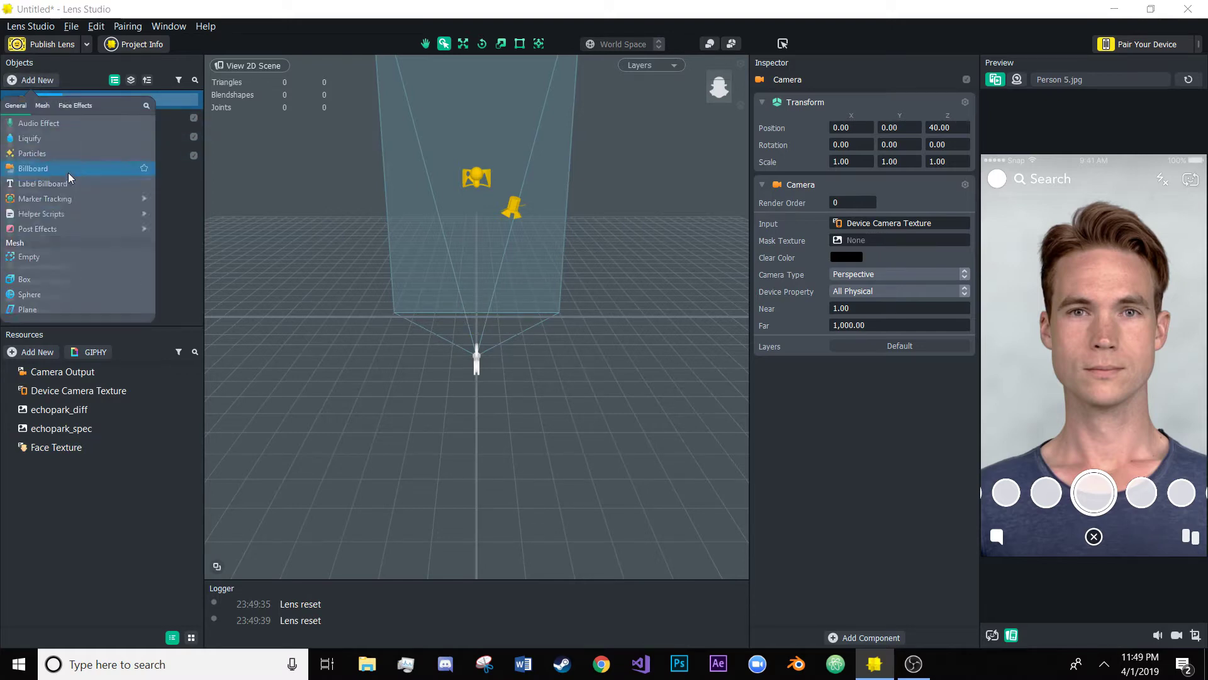
{"action": "left_click", "coordinate": [36, 196]}
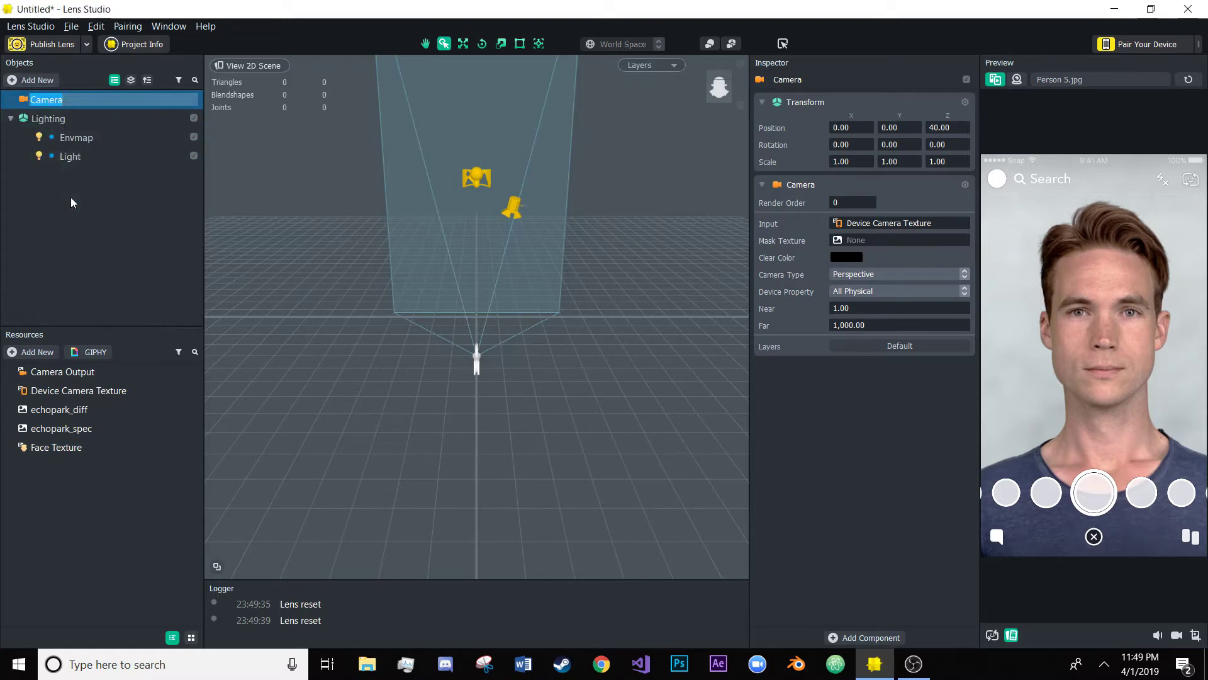
{"action": "left_click", "coordinate": [26, 118]}
{"action": "left_click", "coordinate": [96, 446]}
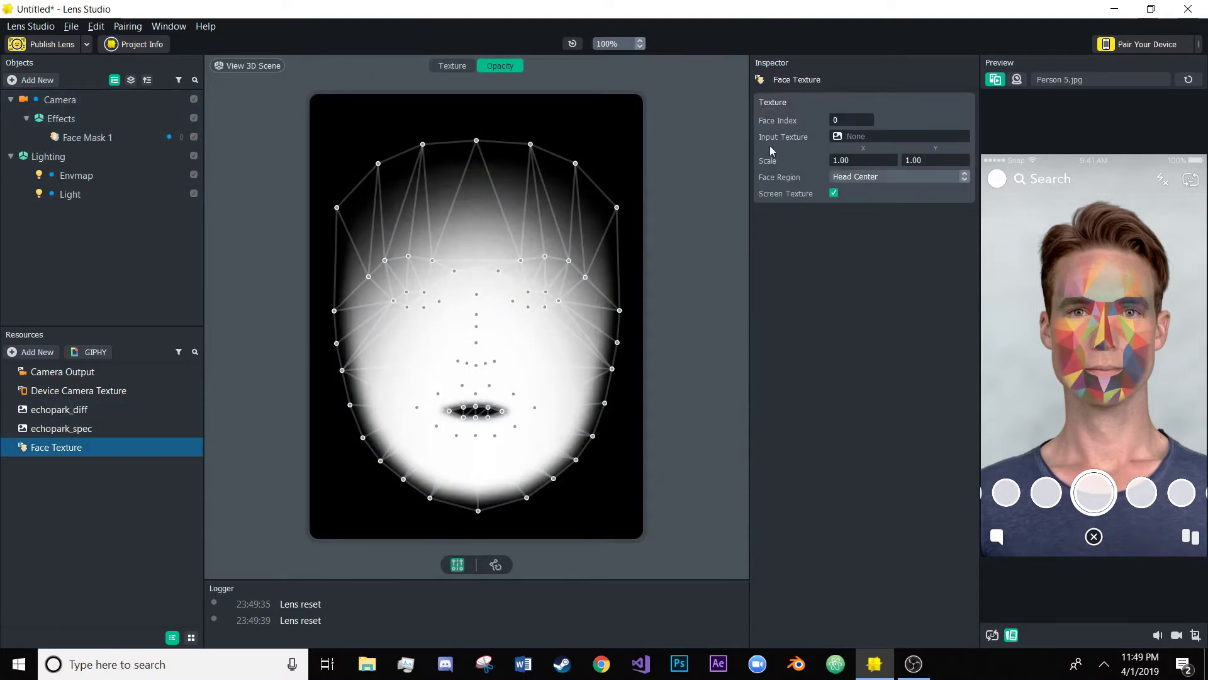
Step: Assign Face Texture as Face Mask 1's texture
{"action": "left_click", "coordinate": [95, 137]}
{"action": "left_click", "coordinate": [859, 199]}
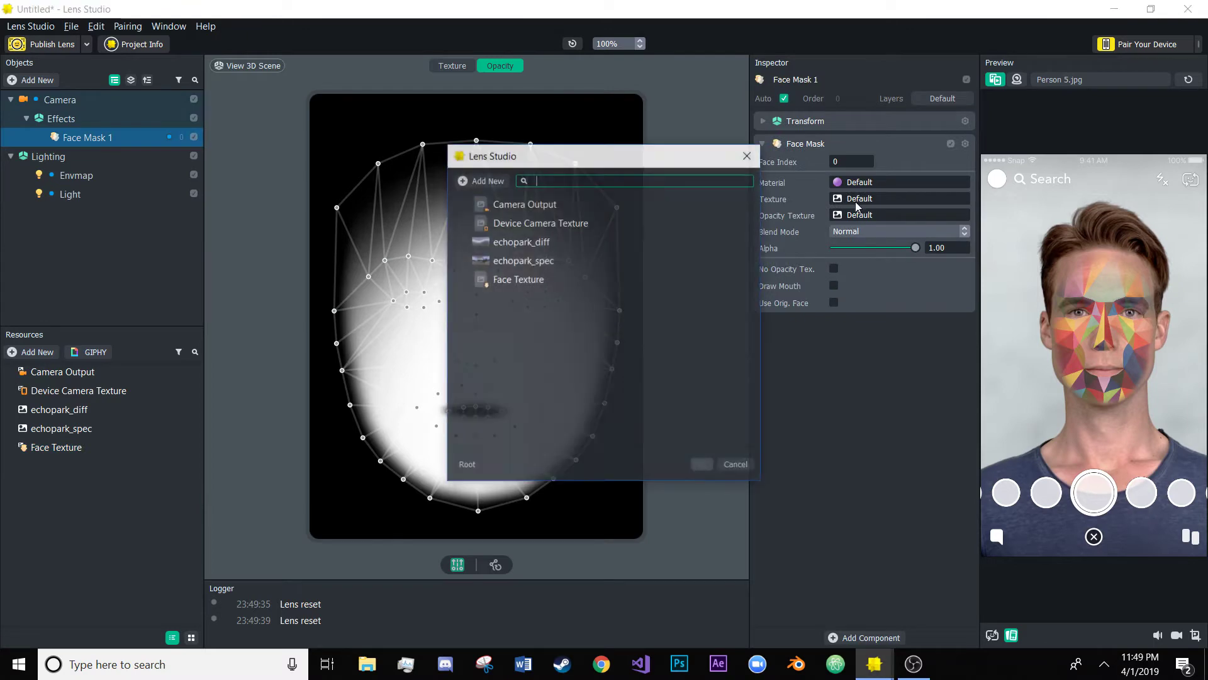
{"action": "double_click", "coordinate": [536, 278]}
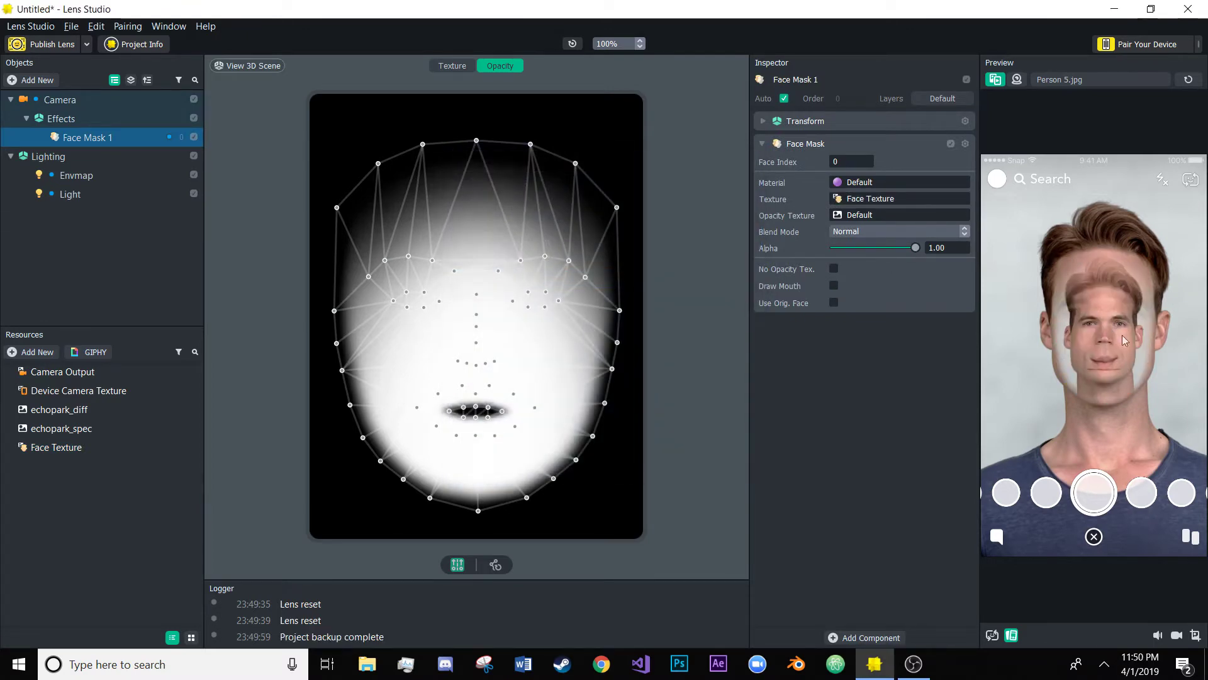
Step: Set the Face Texture's Scale X and Y to 0.10
{"action": "left_click", "coordinate": [126, 447]}
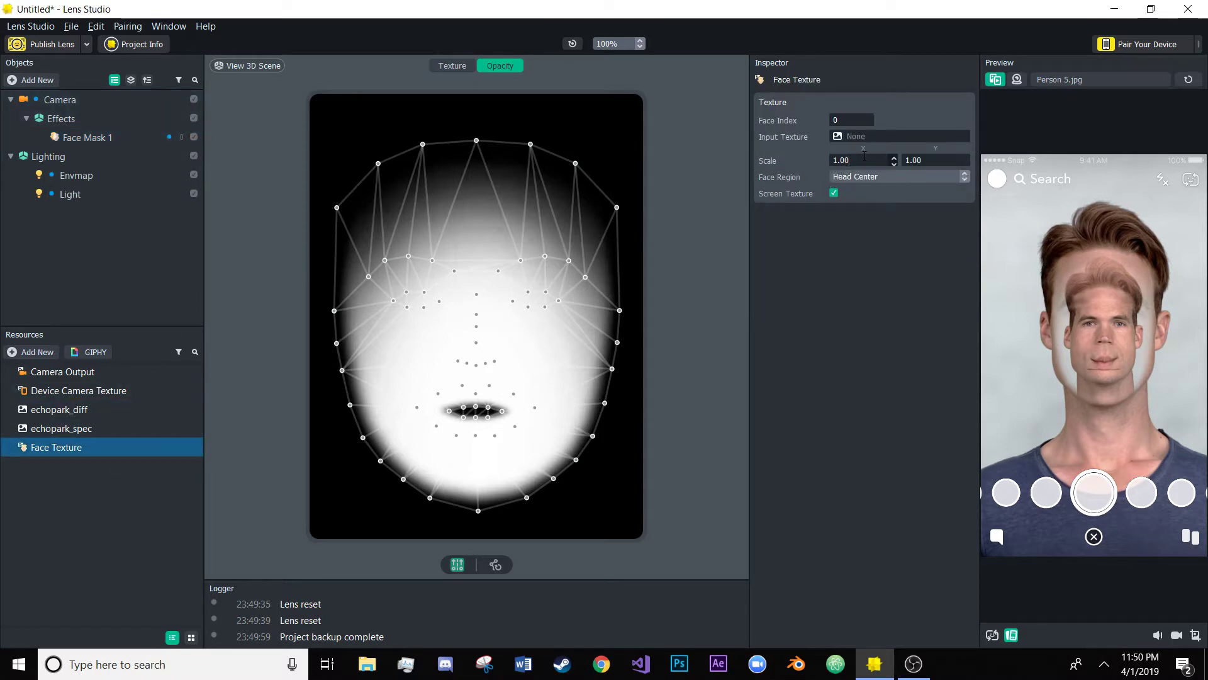
{"action": "scroll", "coordinate": [865, 156], "scroll_direction": "down", "scroll_amount": 7}
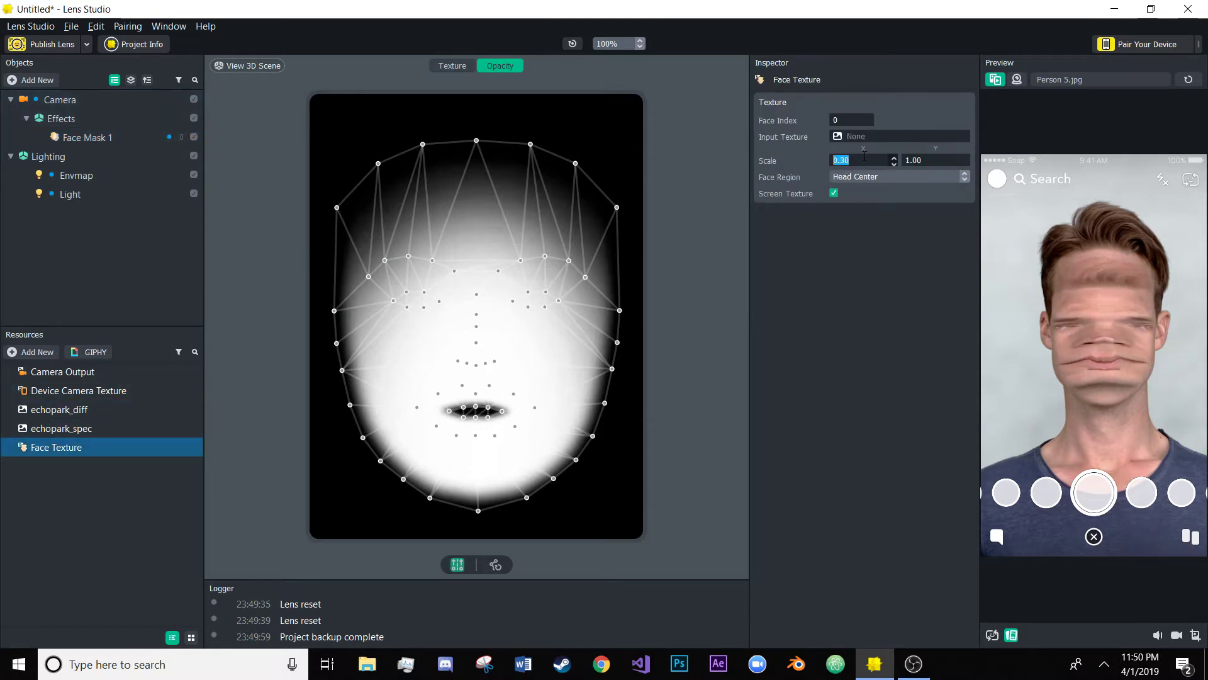
{"action": "scroll", "coordinate": [865, 157], "scroll_direction": "down", "scroll_amount": 1}
{"action": "scroll", "coordinate": [864, 156], "scroll_direction": "down", "scroll_amount": 1}
{"action": "left_click", "coordinate": [931, 160]}
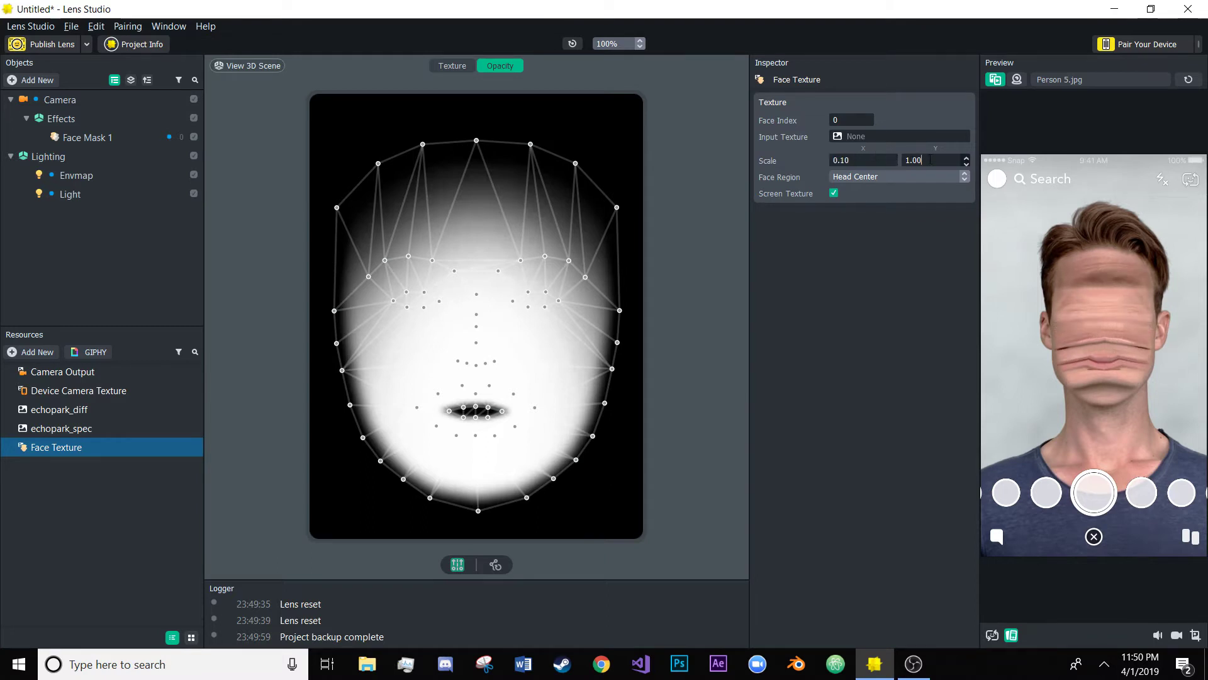
{"action": "scroll", "coordinate": [931, 160], "scroll_direction": "down", "scroll_amount": 9}
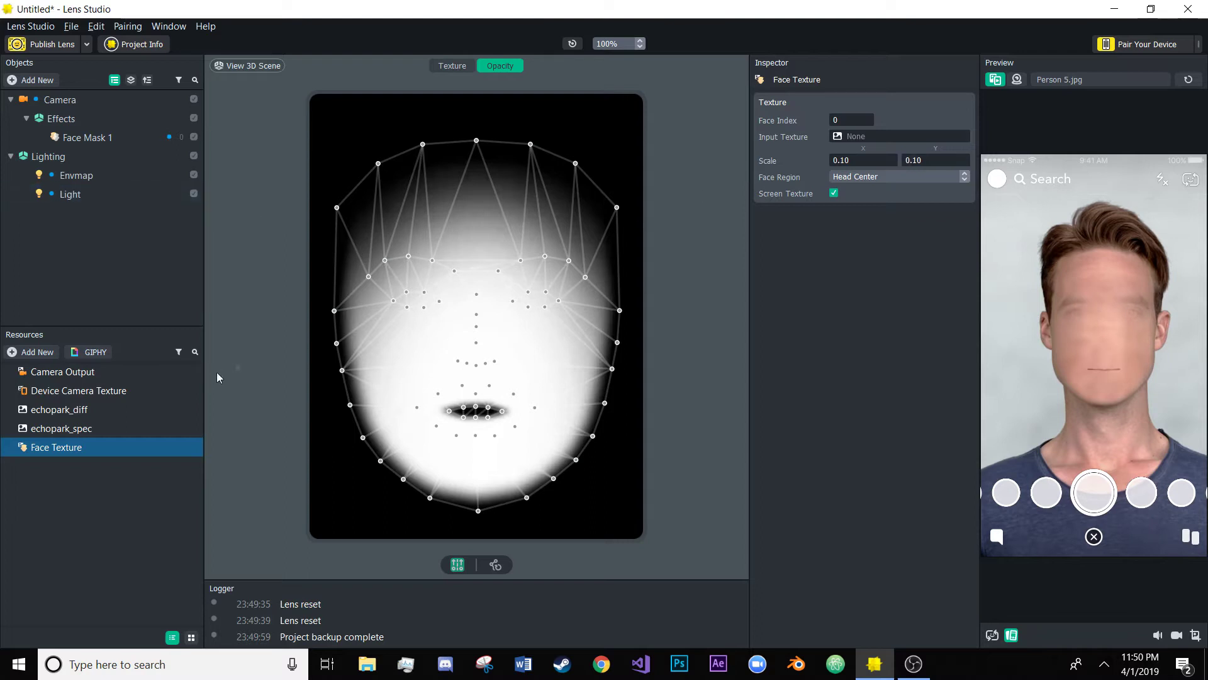
{"action": "left_click", "coordinate": [105, 481]}
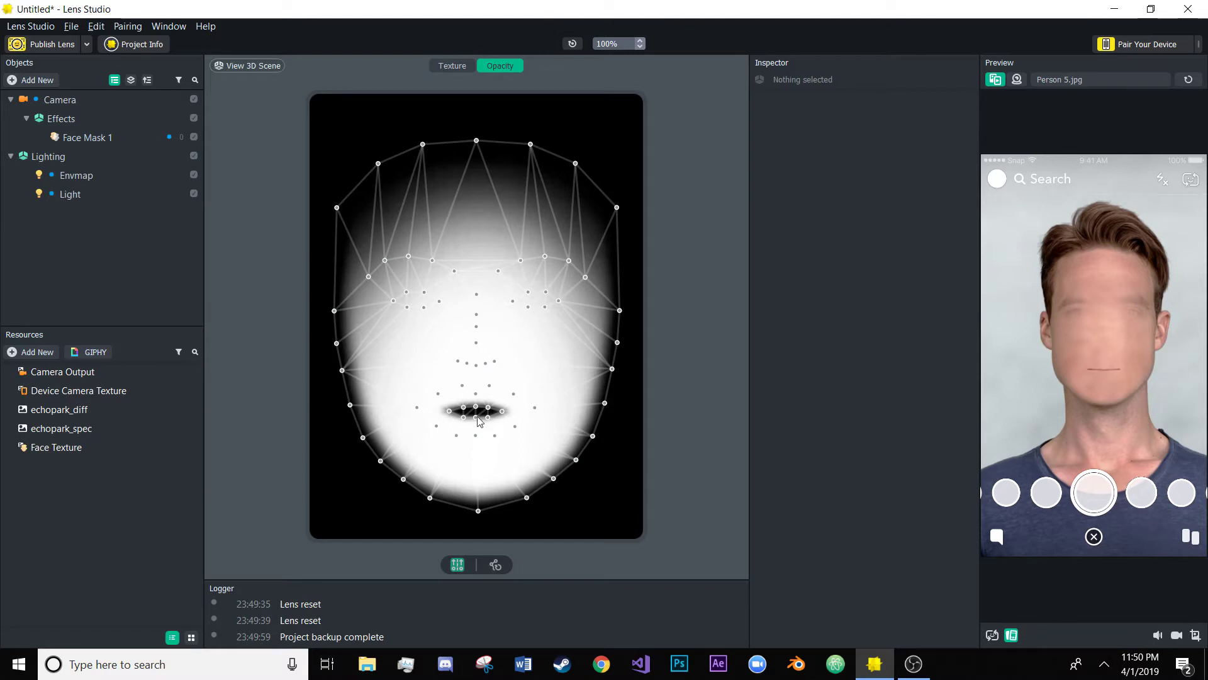
Step: Start a new project from the Face > Photo template
{"action": "left_click", "coordinate": [74, 28]}
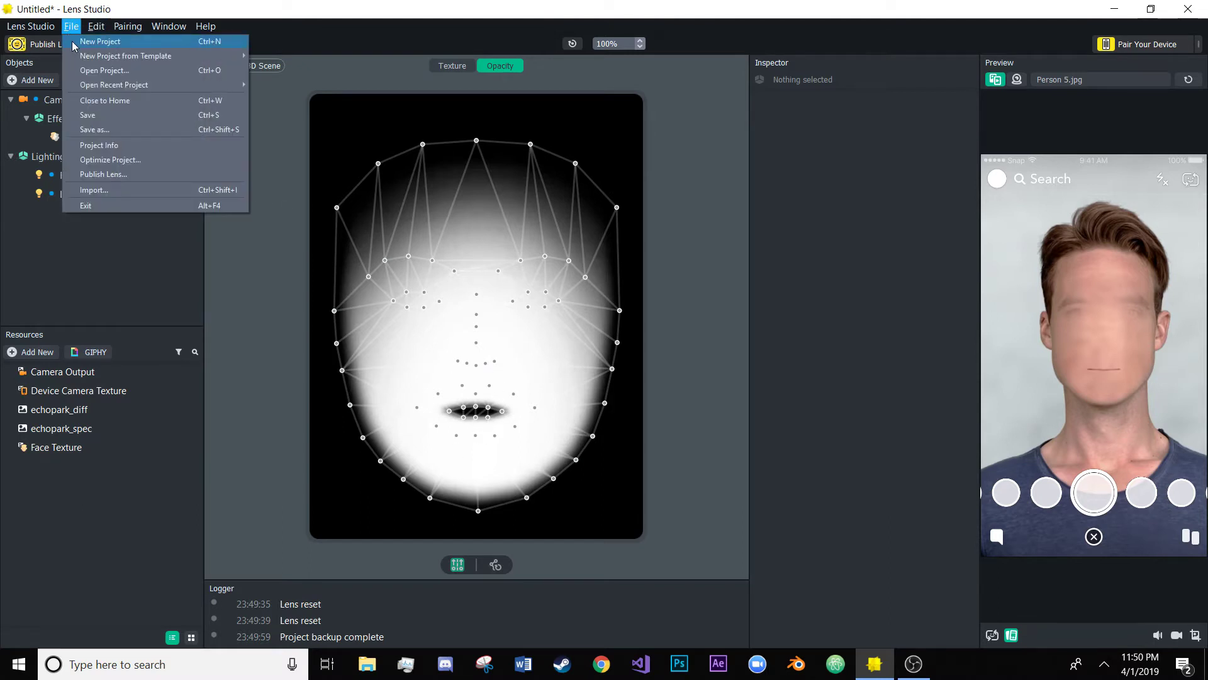
{"action": "mouse_move", "coordinate": [88, 57]}
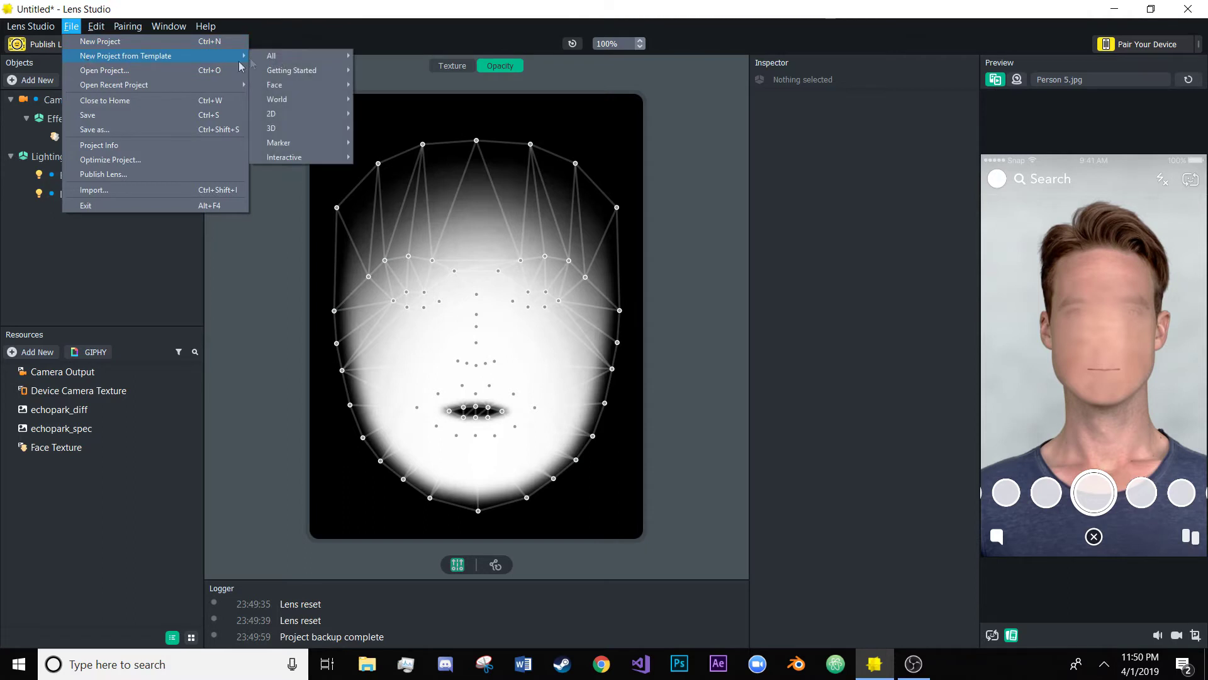
{"action": "mouse_move", "coordinate": [291, 86]}
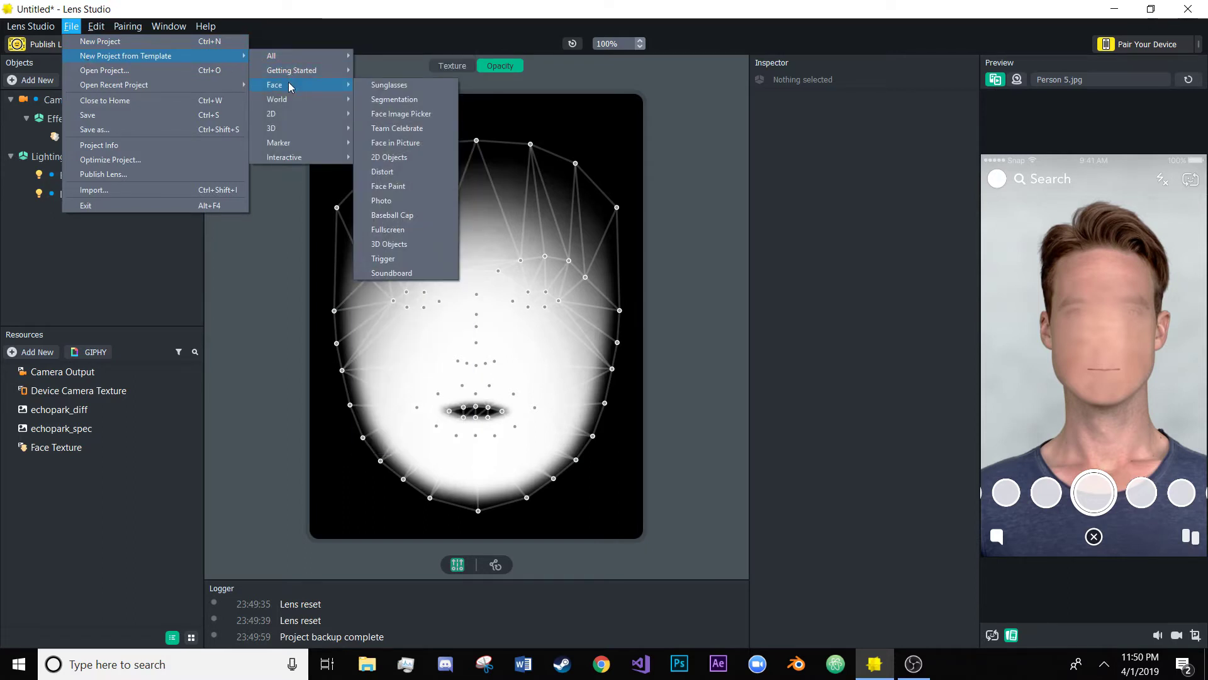
{"action": "left_click", "coordinate": [423, 202]}
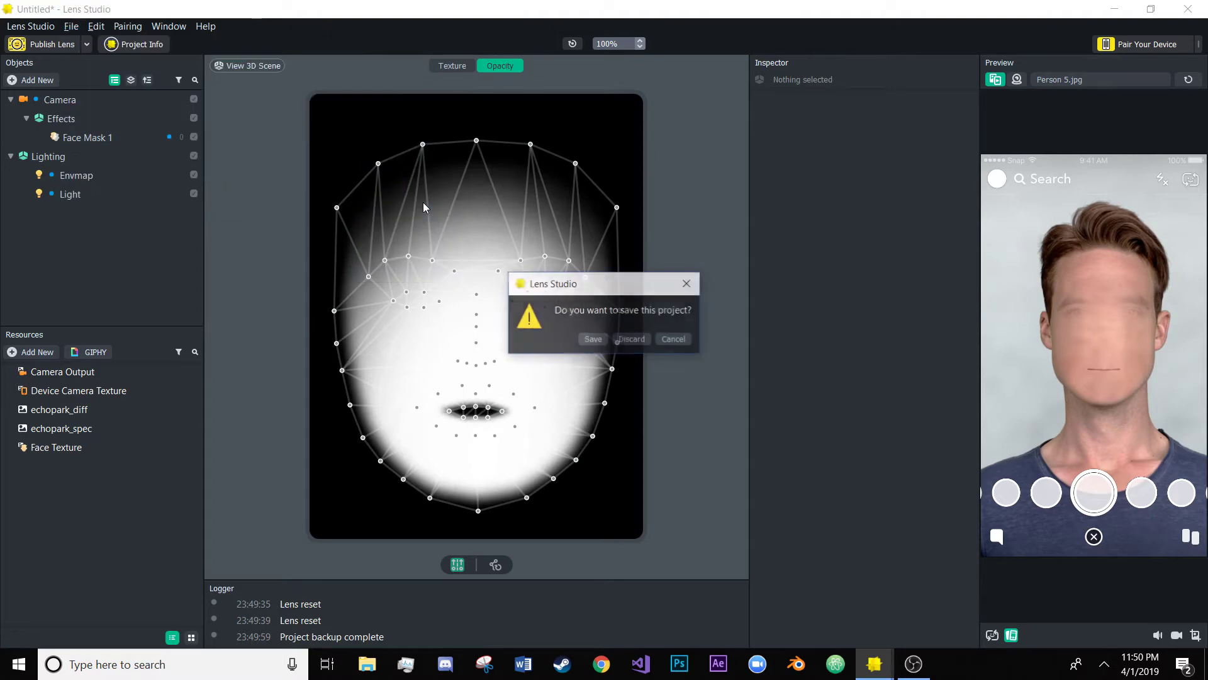
Step: Save the current blank-face project as 'myPhoto' when prompted
{"action": "left_click", "coordinate": [603, 340]}
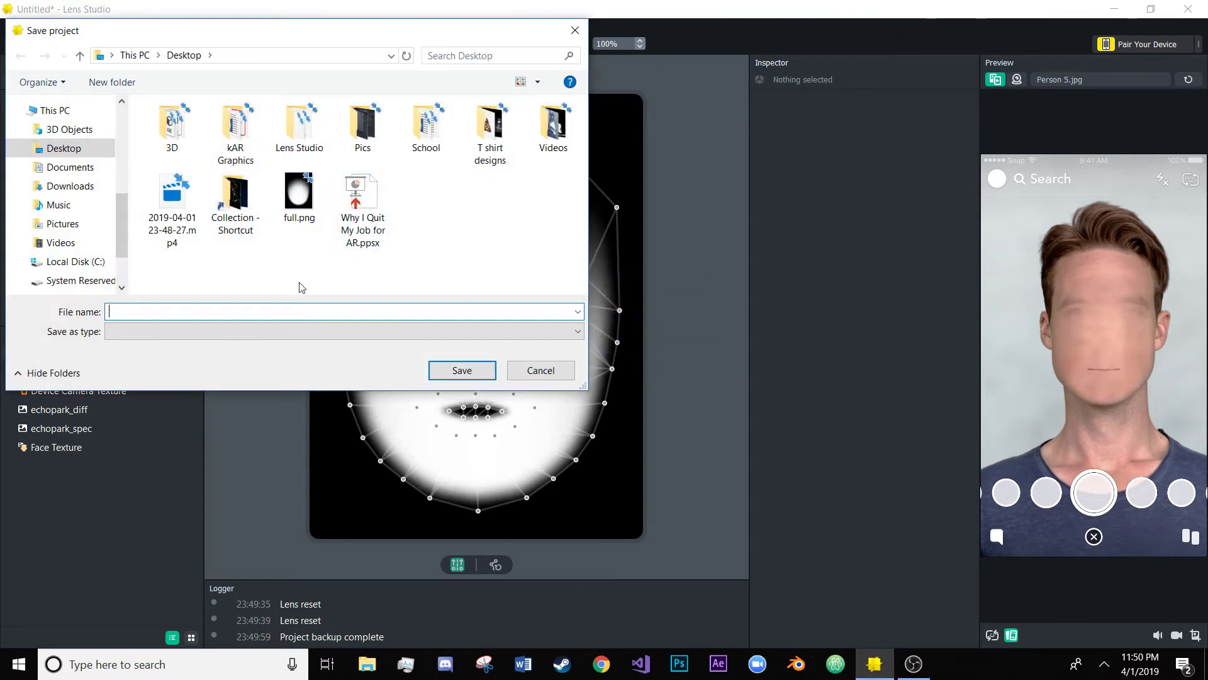
{"action": "type", "text": "myPhoto"}
{"action": "key", "text": "Return"}
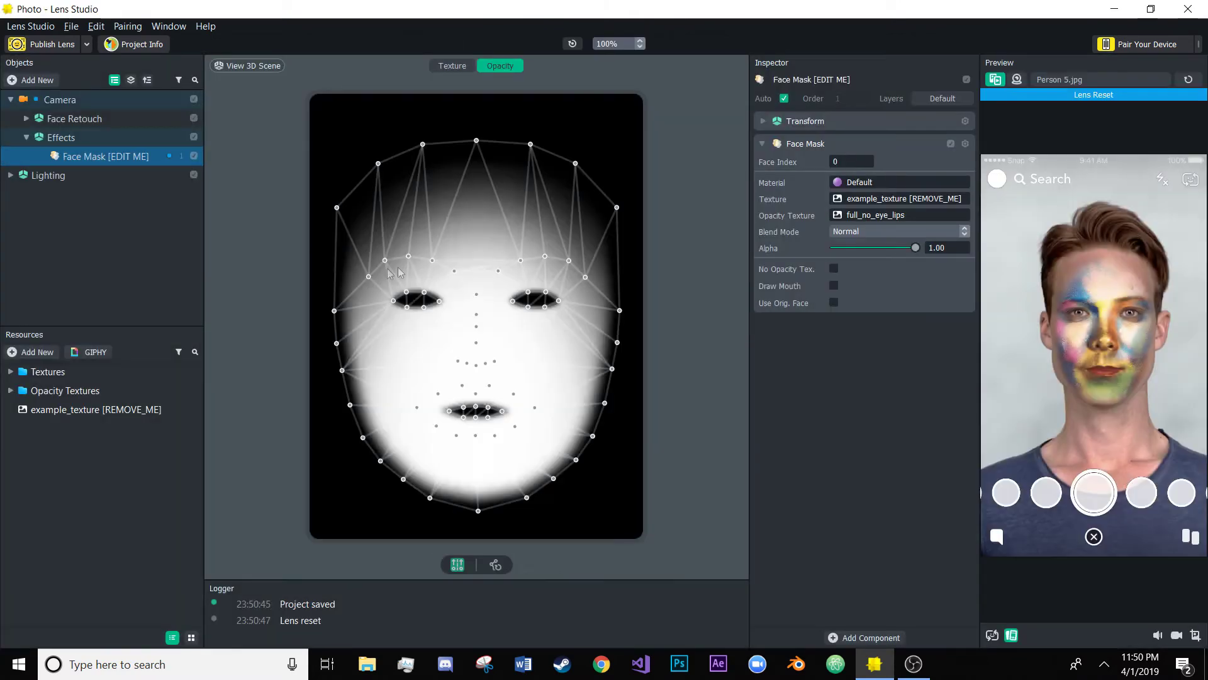
Step: Expand Opacity Textures and inspect the lips, eye_1, eye_3 and eye_4 textures
{"action": "left_click", "coordinate": [11, 391]}
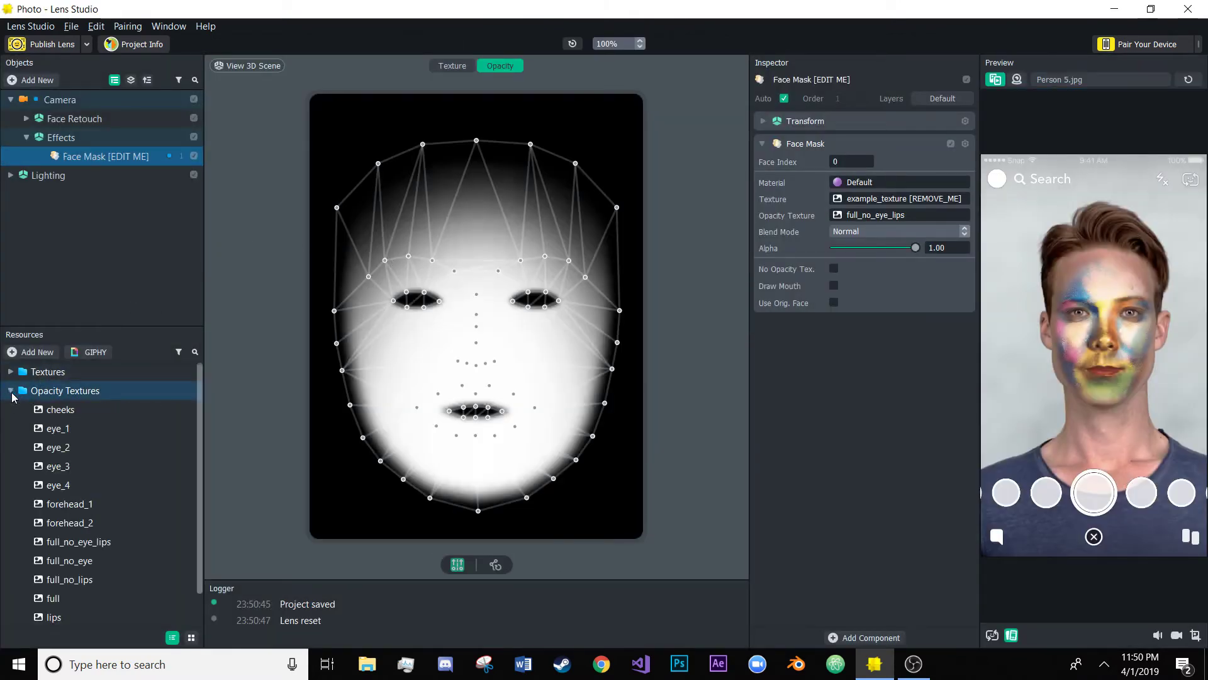
{"action": "scroll", "coordinate": [113, 445], "scroll_direction": "down", "scroll_amount": 1}
{"action": "left_click", "coordinate": [97, 574]}
{"action": "scroll", "coordinate": [26, 401], "scroll_direction": "up", "scroll_amount": 1}
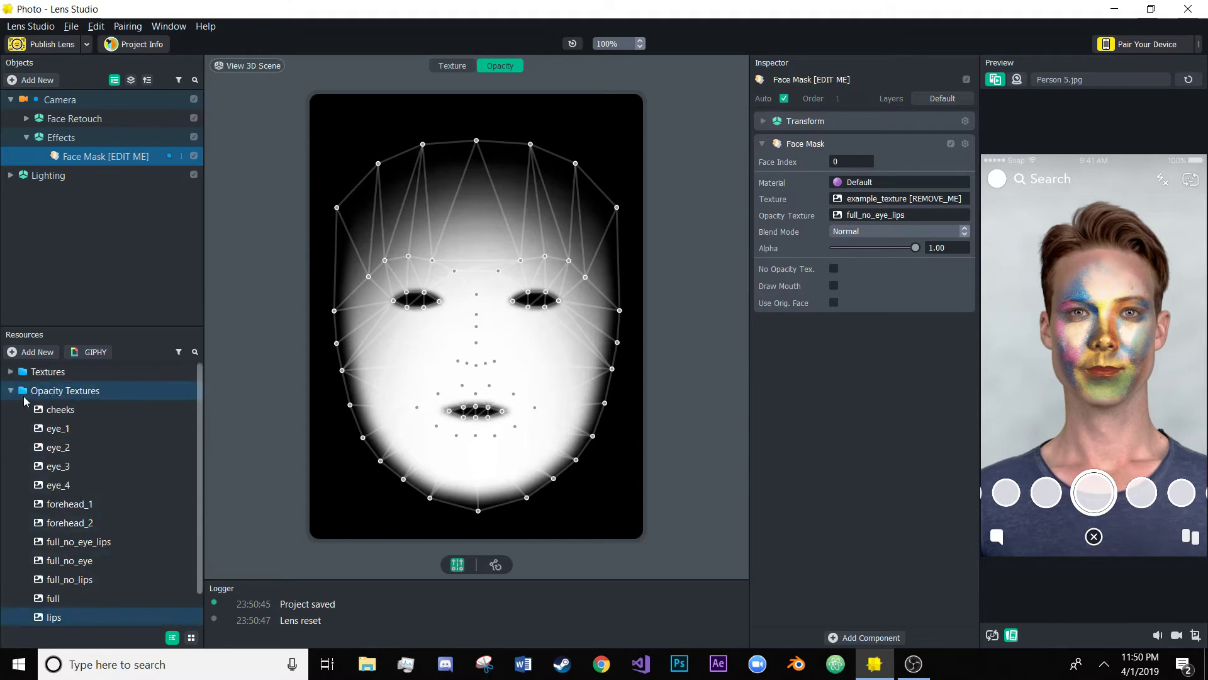
{"action": "left_click", "coordinate": [101, 394]}
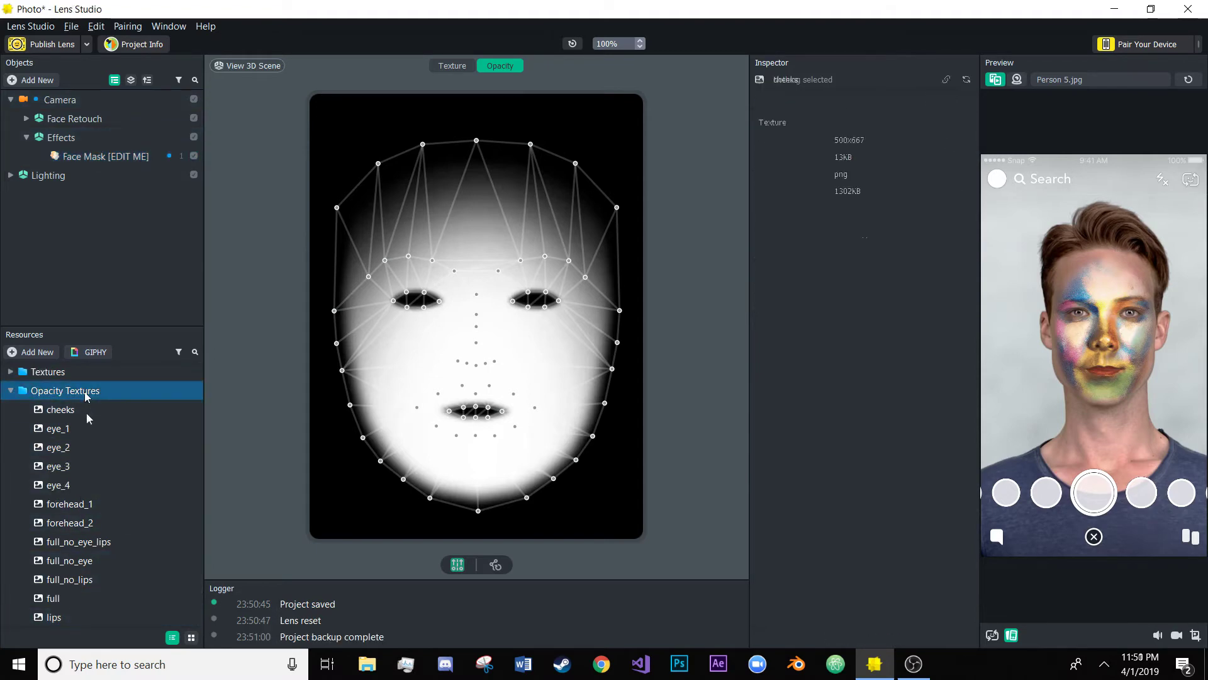
{"action": "left_click", "coordinate": [88, 427]}
{"action": "left_click", "coordinate": [89, 468]}
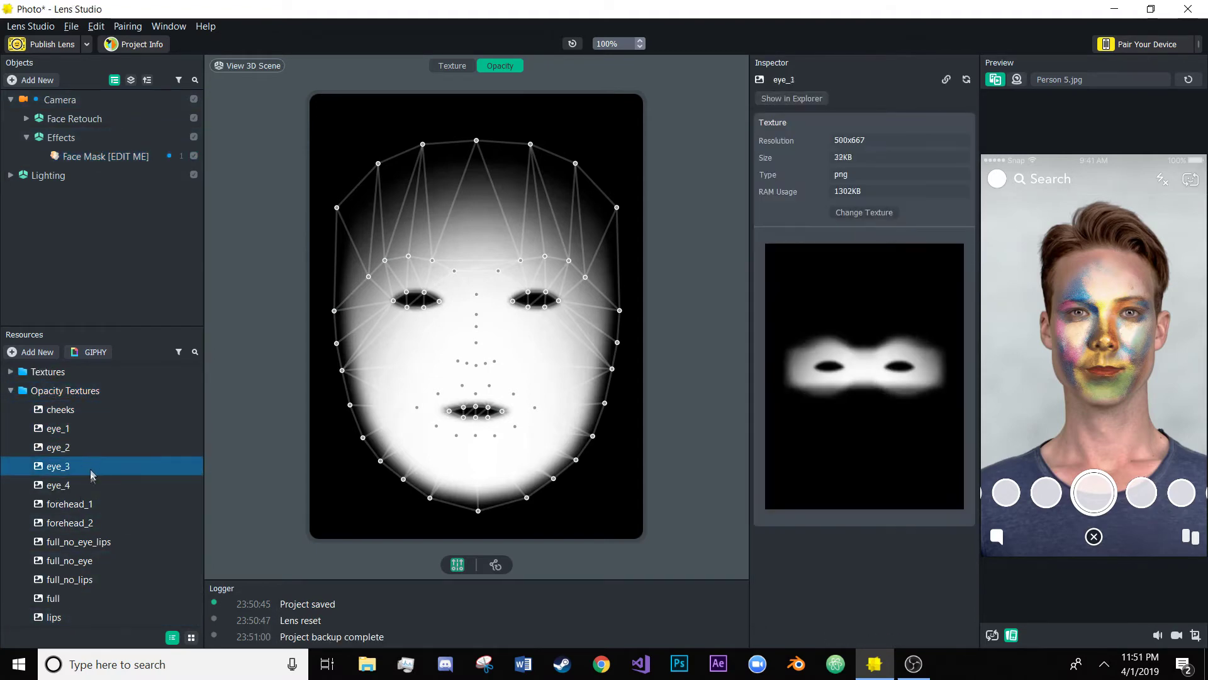
{"action": "left_click", "coordinate": [95, 485]}
Step: Inspect the forehead_1, forehead_2, full_no_eye_lips and full opacity textures
{"action": "left_click", "coordinate": [104, 504]}
{"action": "left_click", "coordinate": [109, 523]}
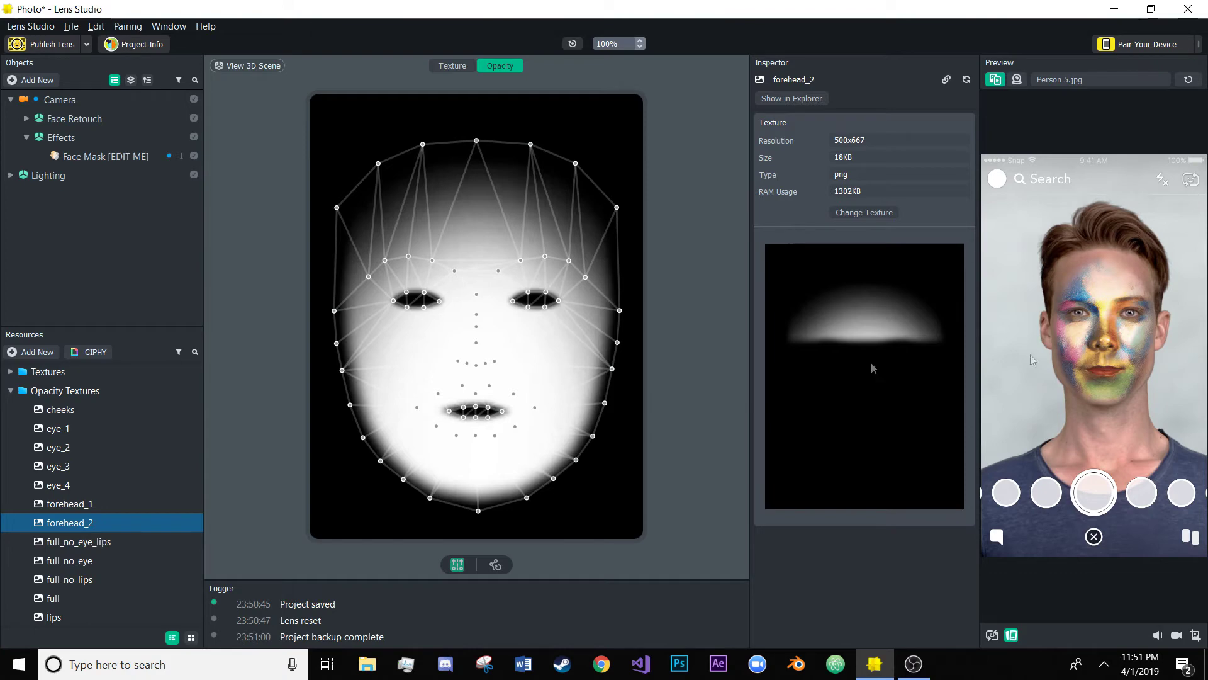
{"action": "left_click", "coordinate": [151, 541]}
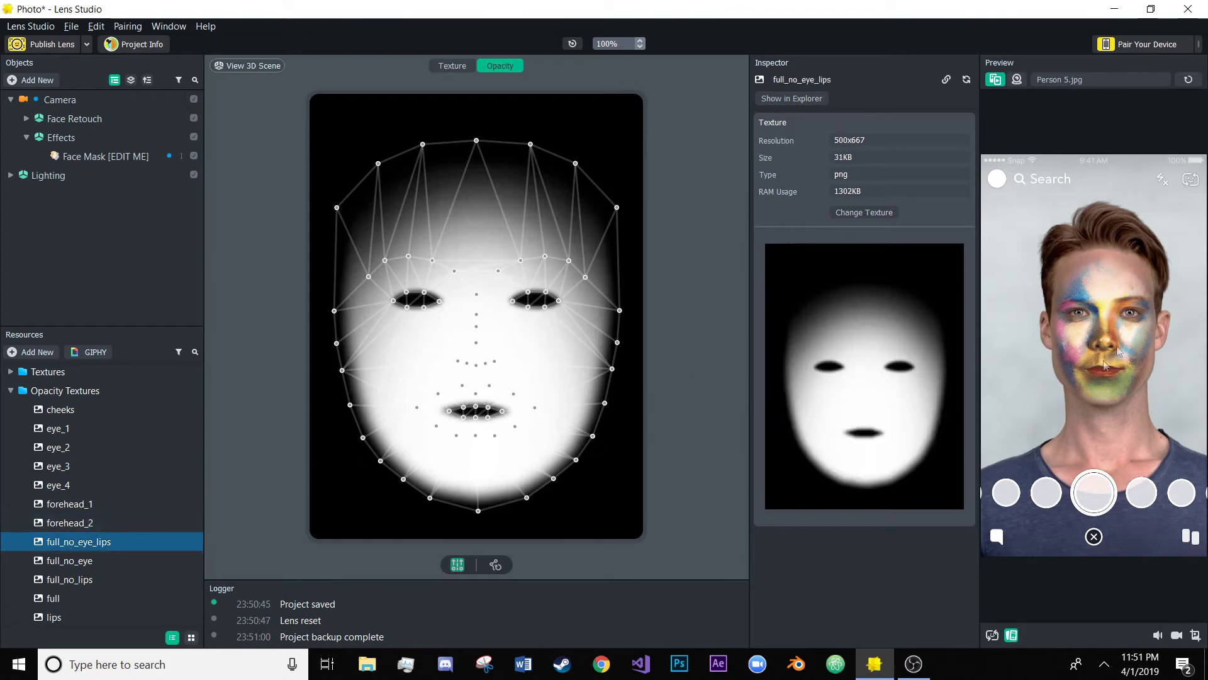
{"action": "left_click", "coordinate": [148, 599]}
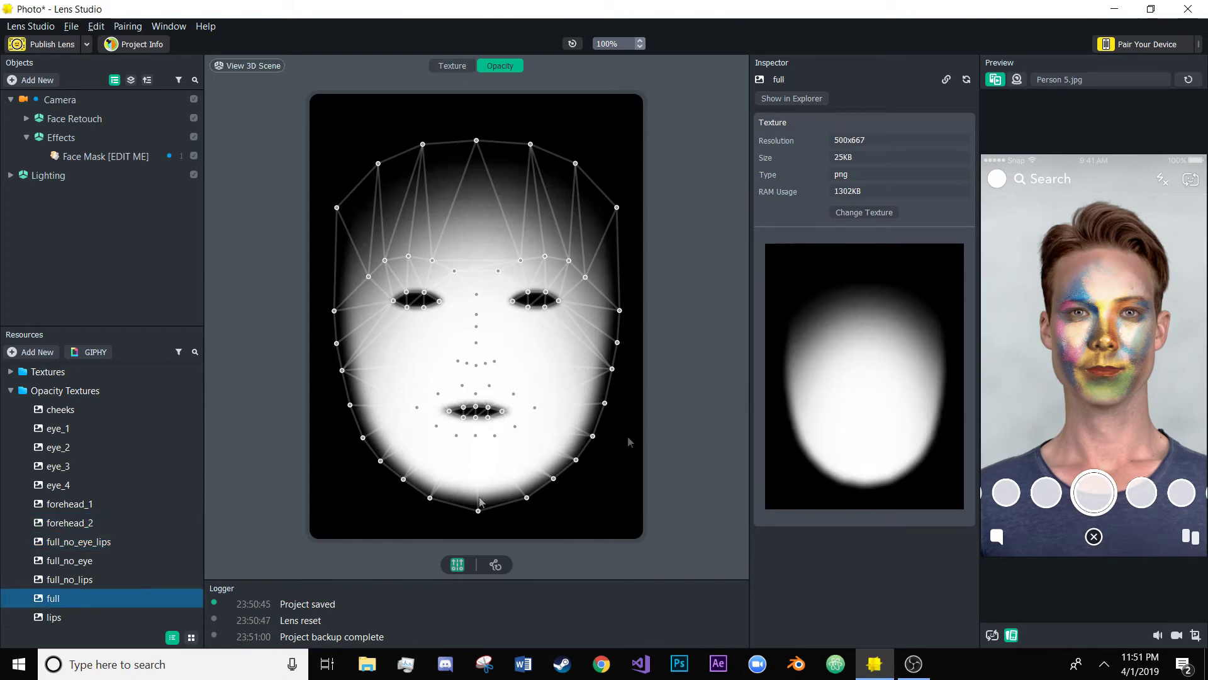
{"action": "right_click", "coordinate": [117, 598]}
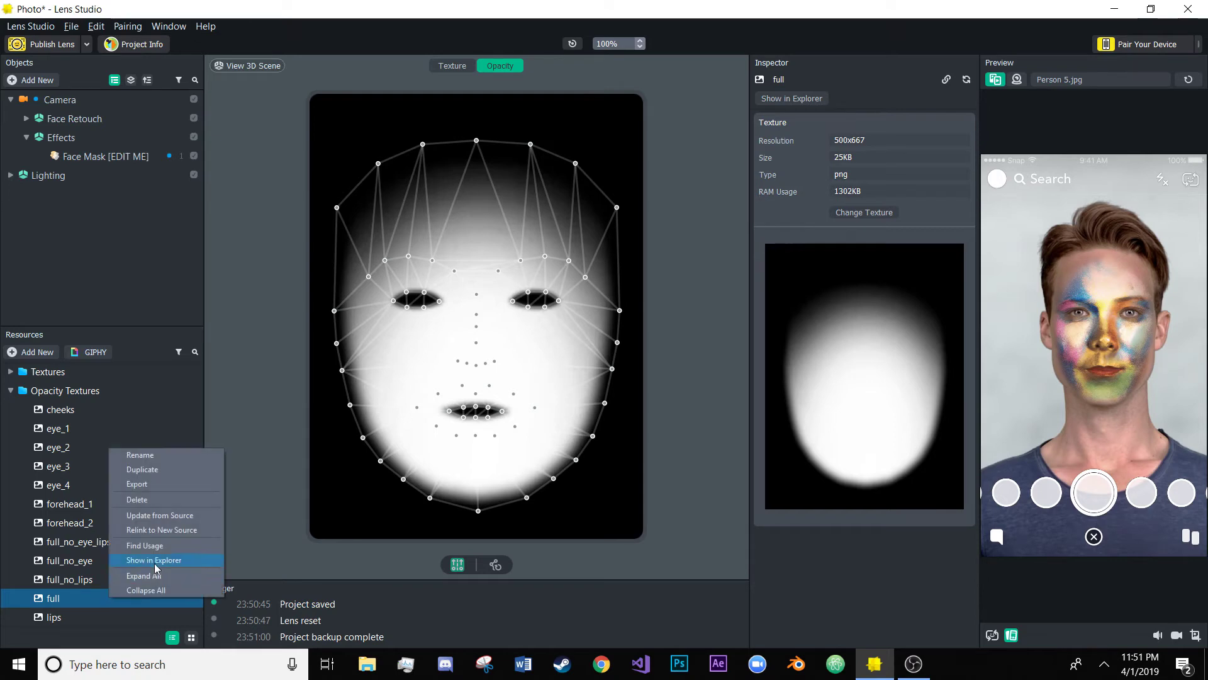
{"action": "left_click", "coordinate": [76, 591]}
Step: Reopen the recent nightmare project, discarding unsaved changes
{"action": "left_click", "coordinate": [72, 29]}
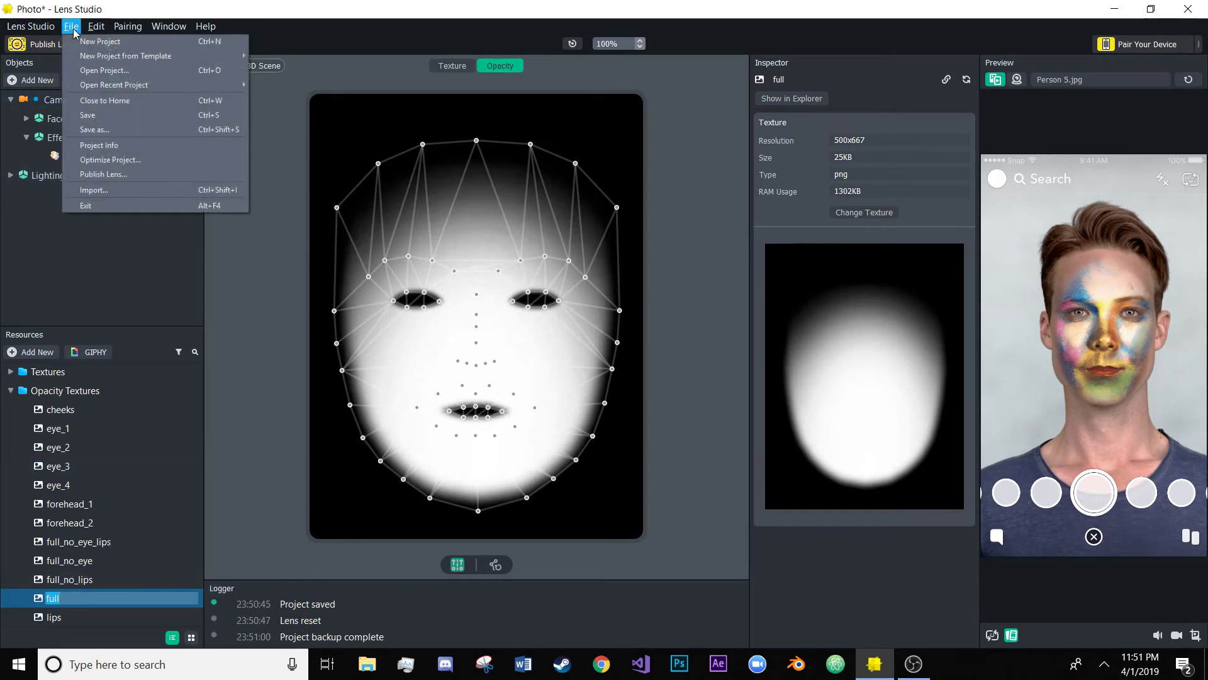
{"action": "mouse_move", "coordinate": [98, 85]}
{"action": "left_click", "coordinate": [268, 89]}
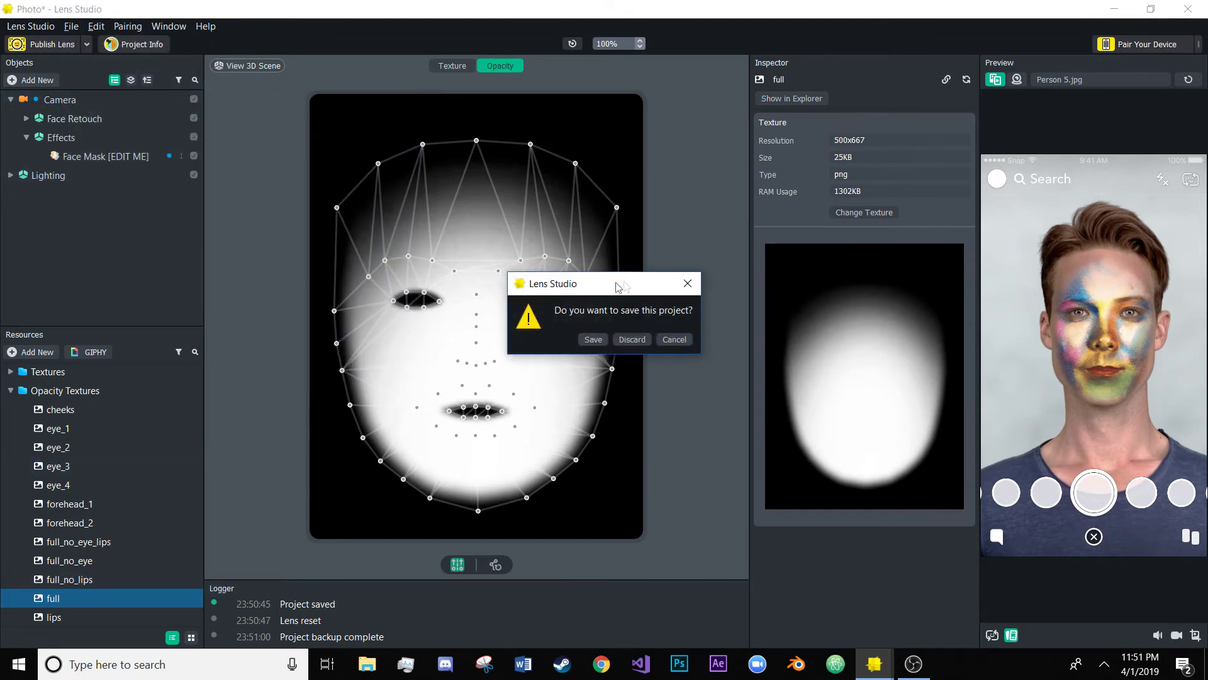
{"action": "left_click", "coordinate": [631, 339]}
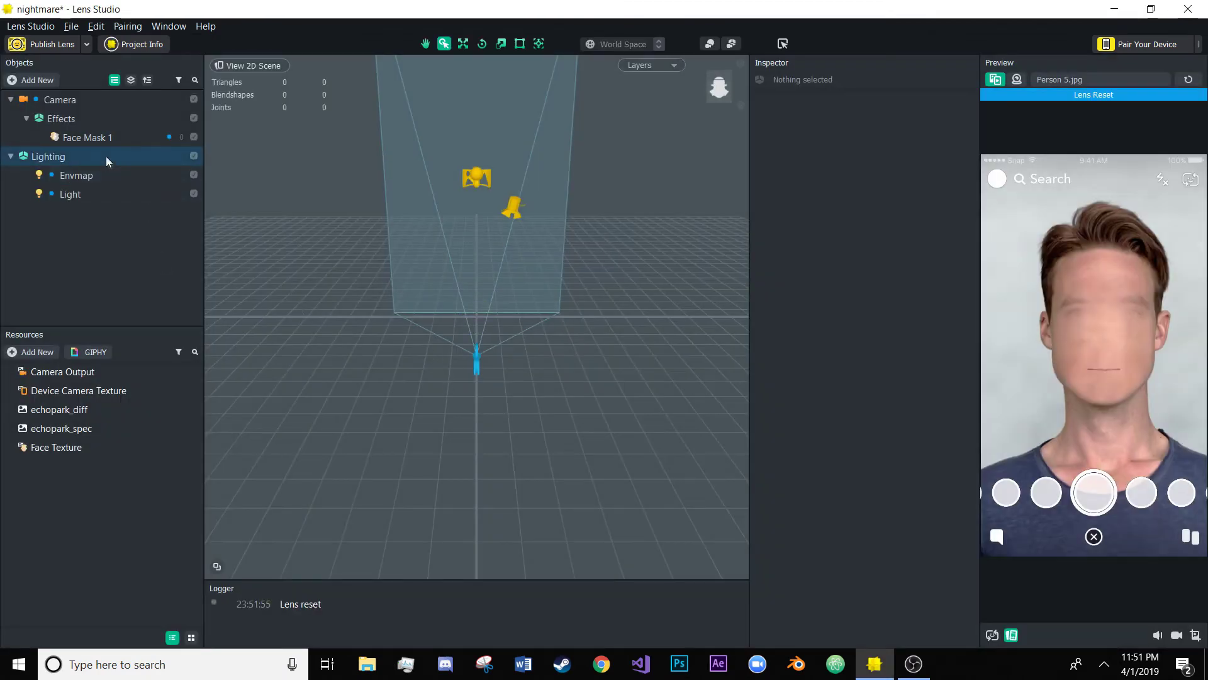
Step: Import full.png as Face Mask 1's opacity texture, keeping Person 5.jpg as preview
{"action": "double_click", "coordinate": [108, 138]}
{"action": "left_click", "coordinate": [847, 215]}
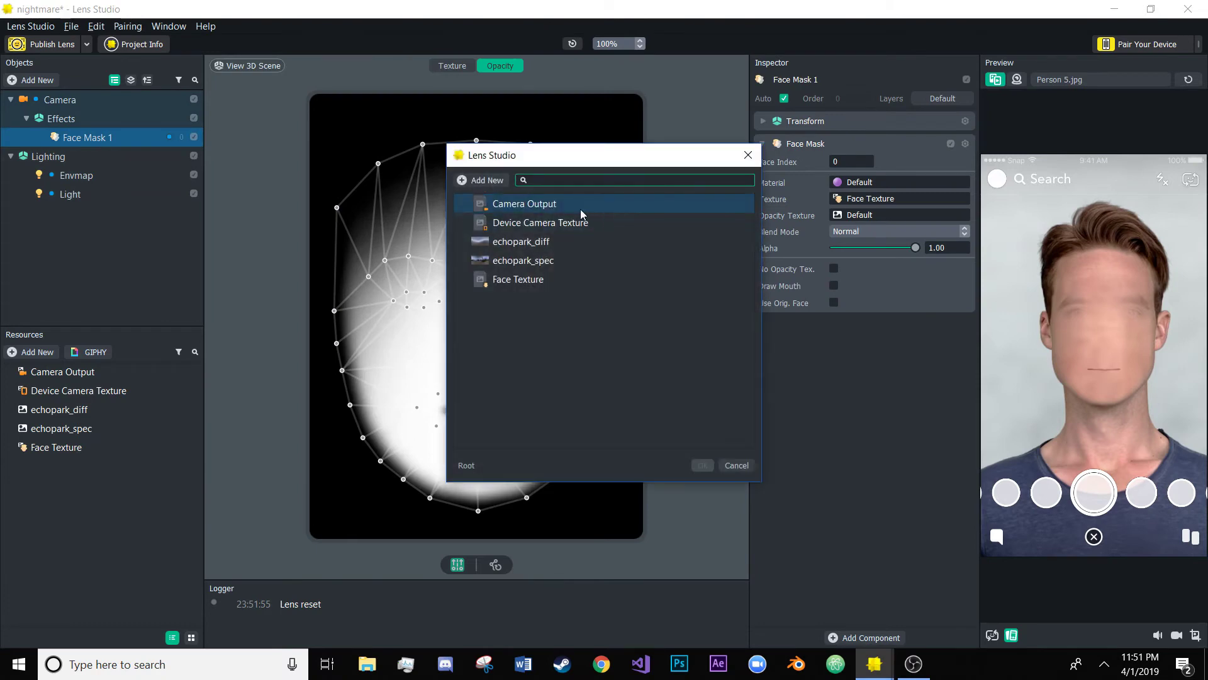
{"action": "left_click", "coordinate": [497, 182]}
{"action": "left_click", "coordinate": [481, 414]}
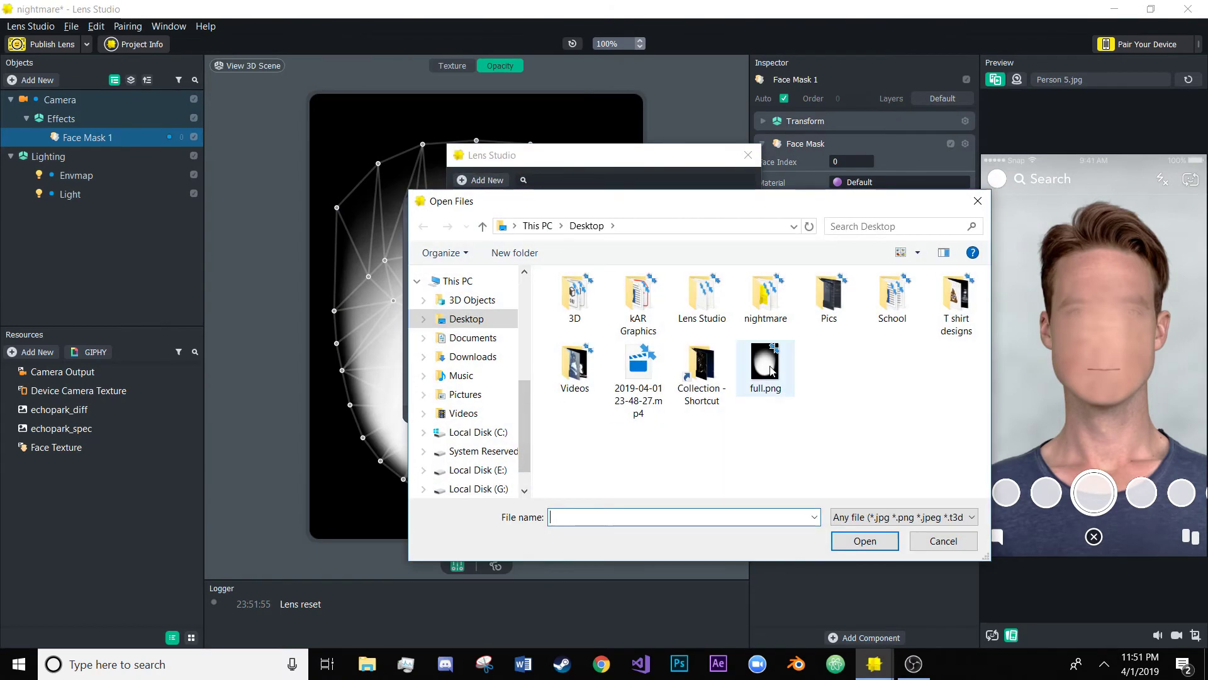
{"action": "double_click", "coordinate": [693, 378]}
{"action": "double_click", "coordinate": [524, 301]}
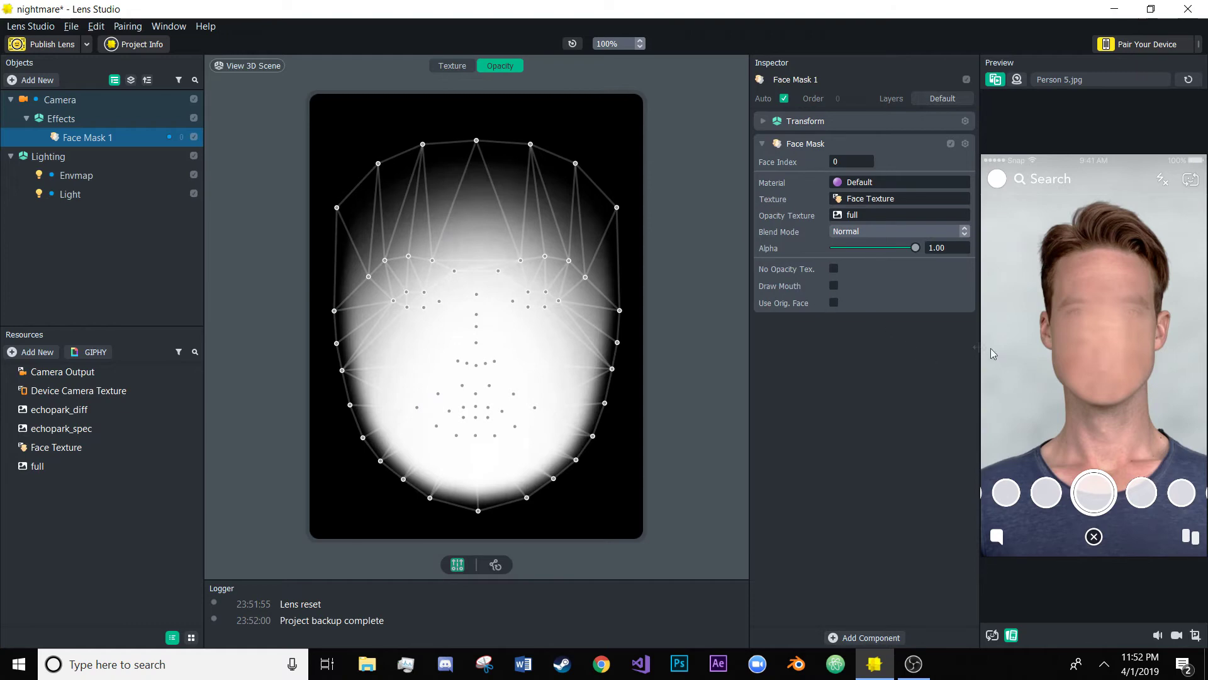
{"action": "left_click", "coordinate": [1070, 80]}
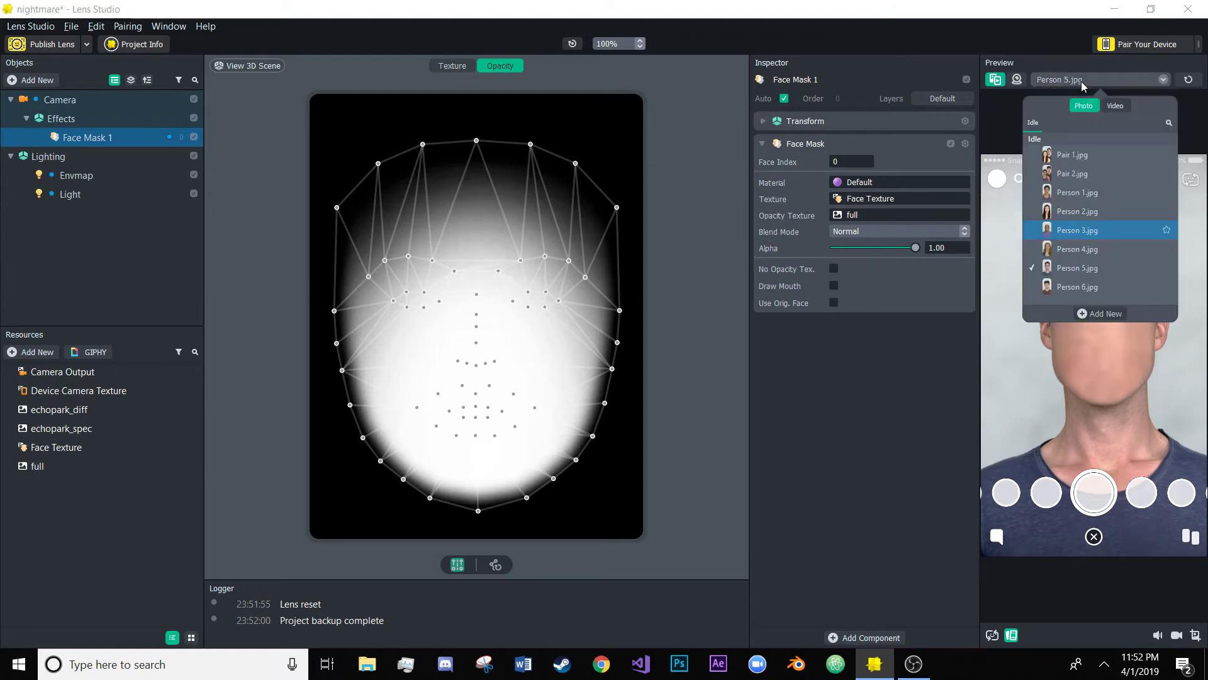
{"action": "left_click", "coordinate": [832, 435]}
Step: Drag the mask's eye, brow and nose mesh points down and to the right
{"action": "left_click_drag", "start_coordinate": [358, 250], "coordinate": [566, 358]}
{"action": "left_click", "coordinate": [368, 283]}
{"action": "left_click_drag", "start_coordinate": [369, 283], "coordinate": [478, 372]}
{"action": "left_click_drag", "start_coordinate": [432, 334], "coordinate": [501, 357]}
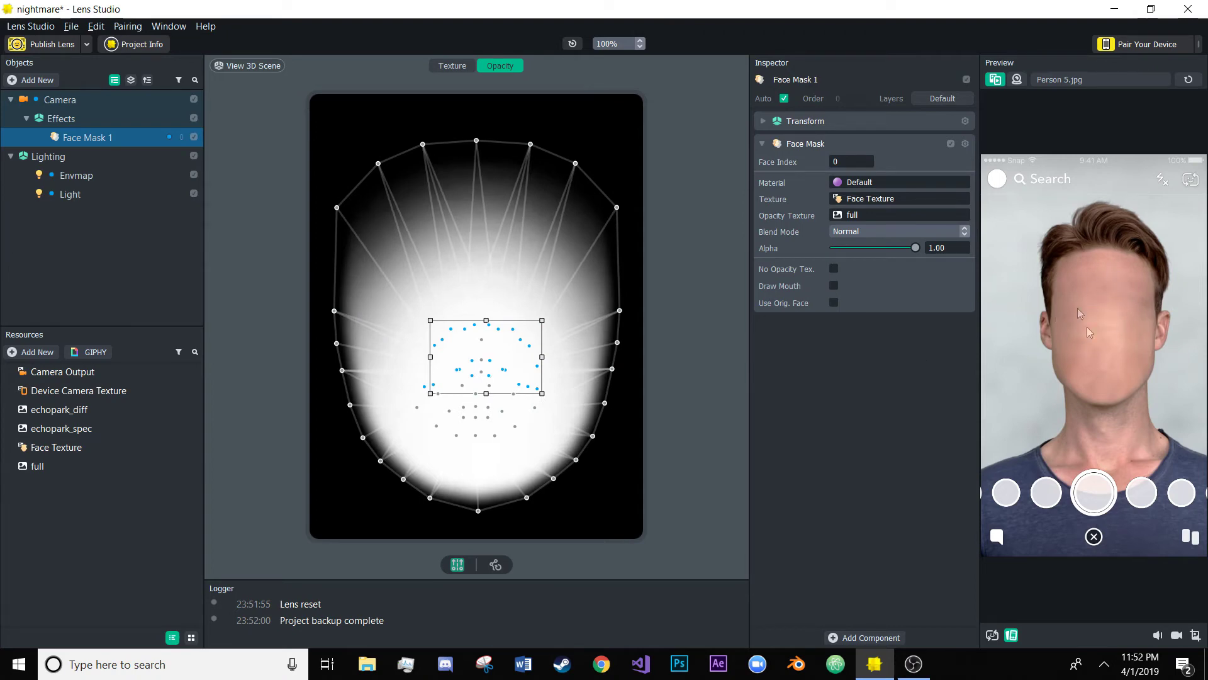
{"action": "left_click", "coordinate": [1093, 80]}
Step: Try the mask on Open Mouth and Raise Eyebrows videos, then enable Draw Mouth
{"action": "left_click", "coordinate": [1113, 105]}
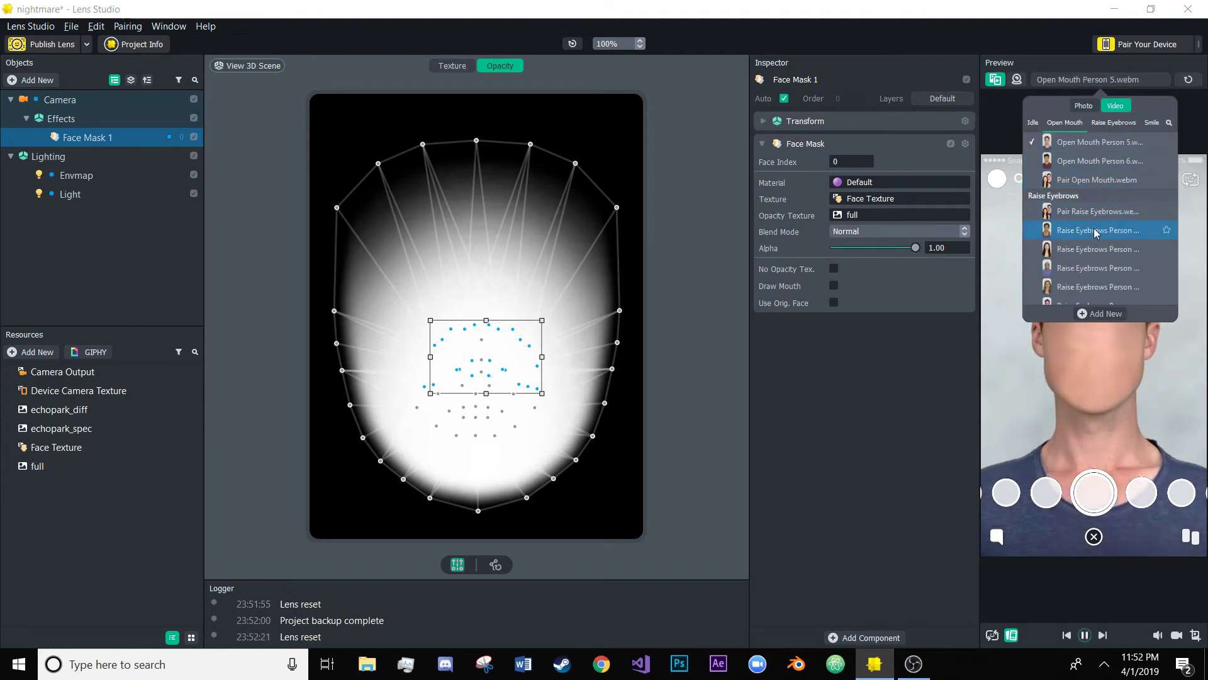
{"action": "scroll", "coordinate": [1101, 249], "scroll_direction": "down", "scroll_amount": 1}
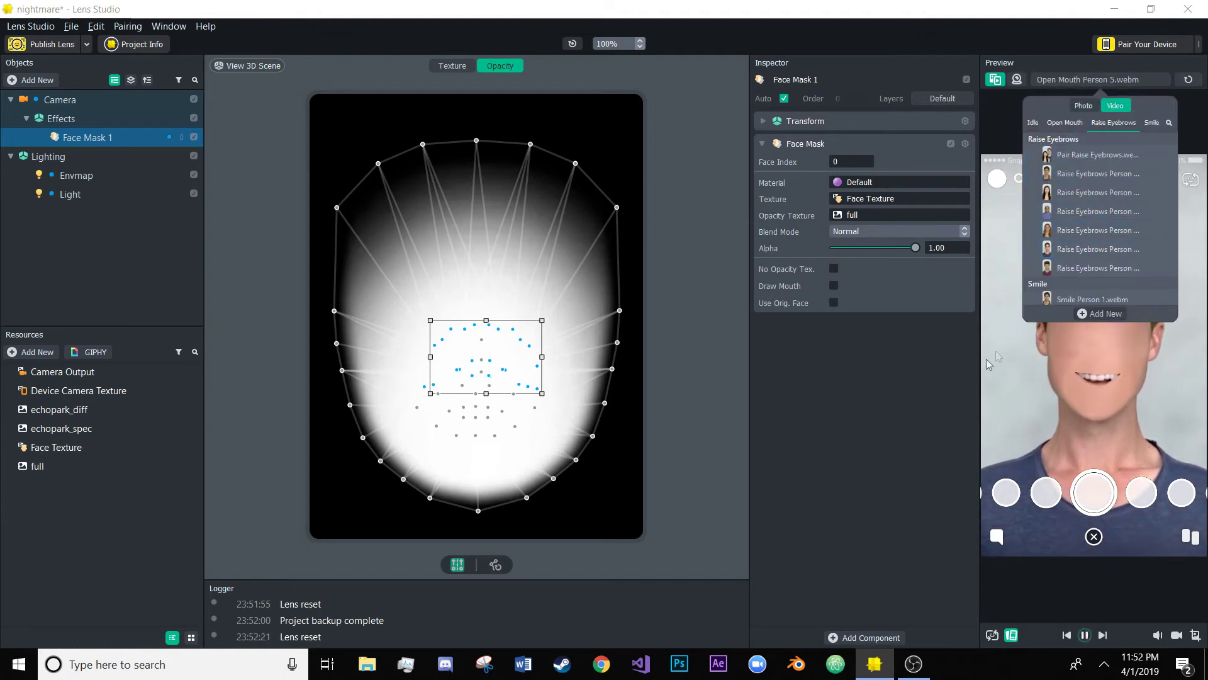
{"action": "left_click", "coordinate": [1101, 249]}
{"action": "left_click", "coordinate": [835, 287]}
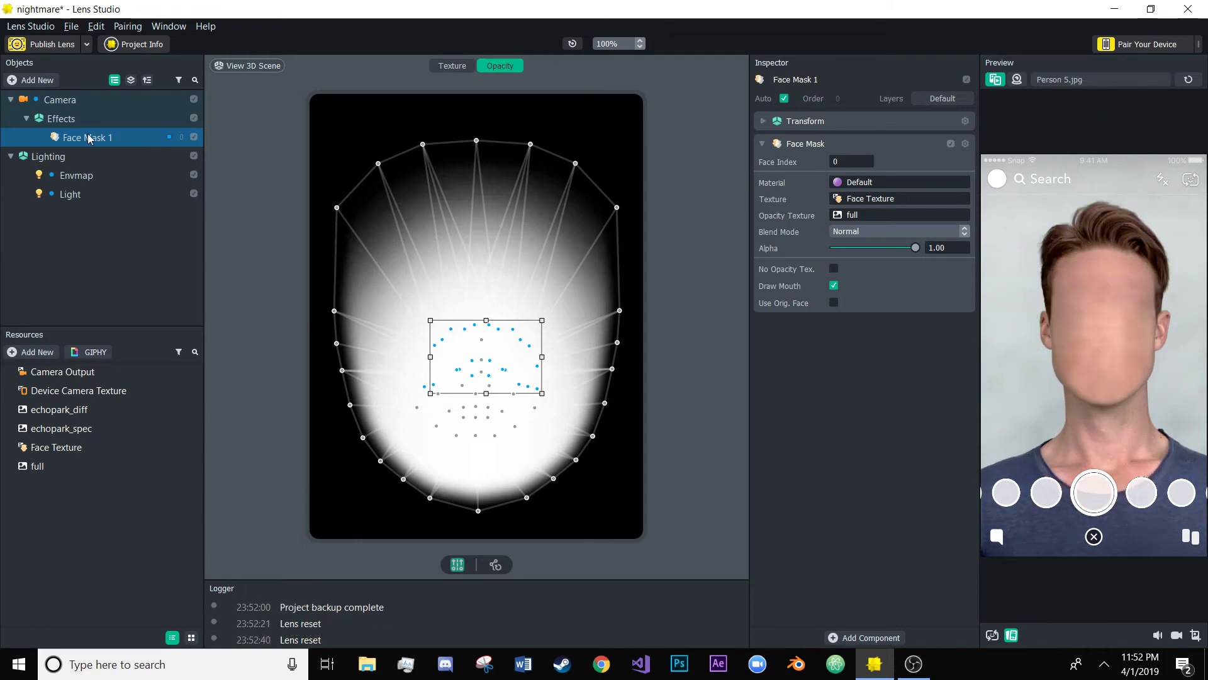
{"action": "left_click", "coordinate": [77, 117]}
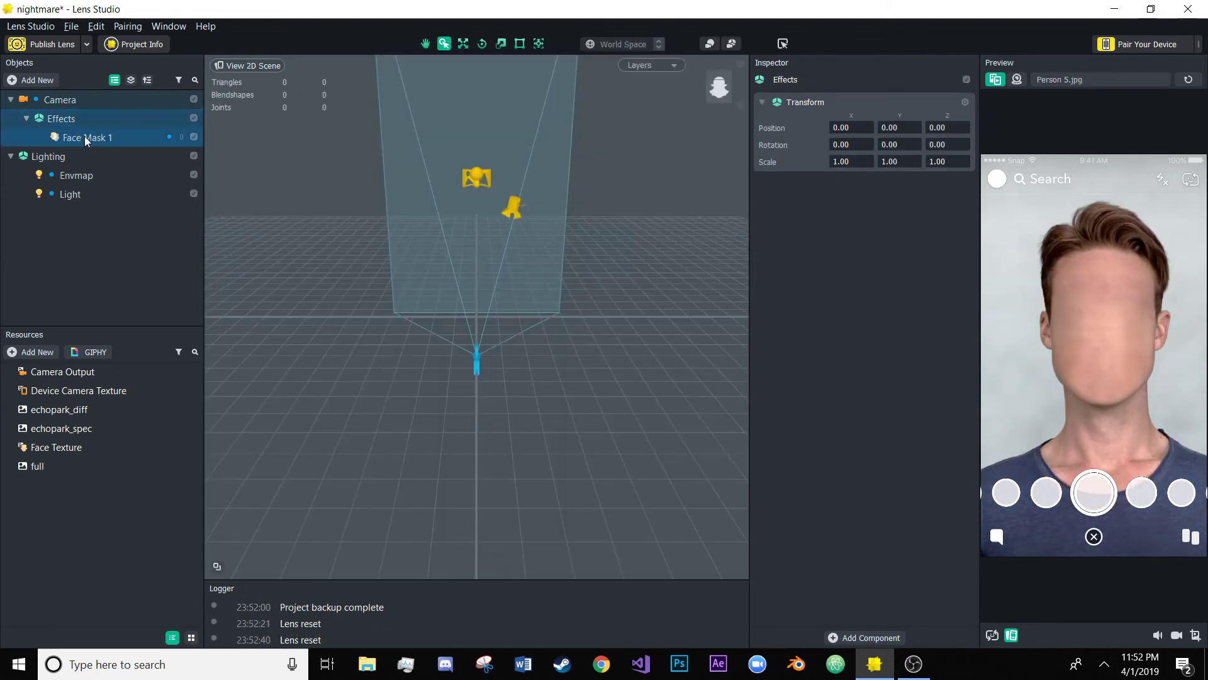
Step: Add a Face Stretch effect to the Effects group
{"action": "left_click", "coordinate": [84, 136]}
{"action": "left_click", "coordinate": [58, 114]}
{"action": "left_click", "coordinate": [34, 80]}
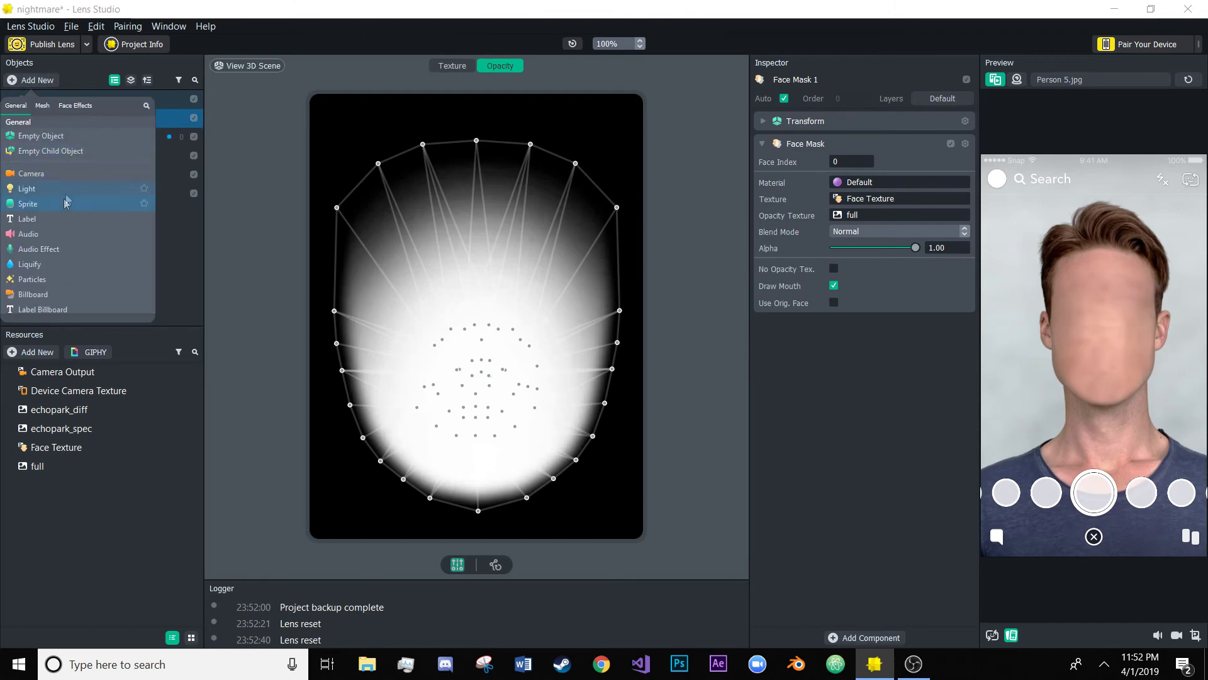
{"action": "scroll", "coordinate": [62, 246], "scroll_direction": "down", "scroll_amount": 5}
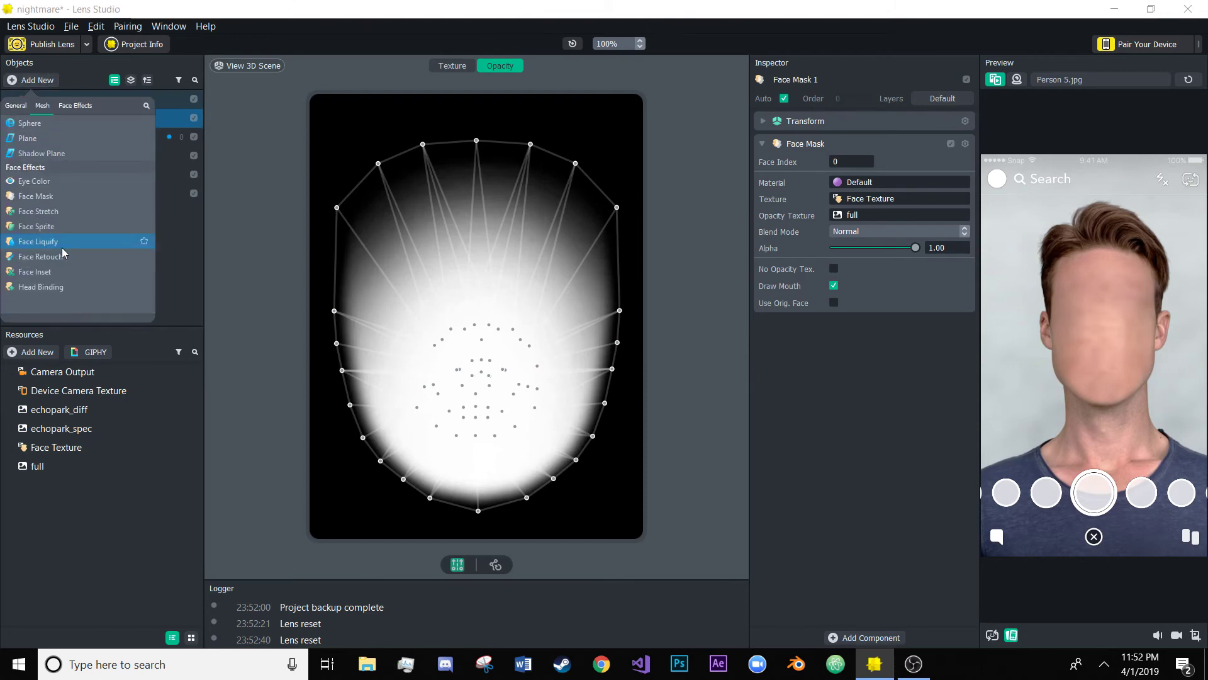
{"action": "left_click", "coordinate": [73, 215]}
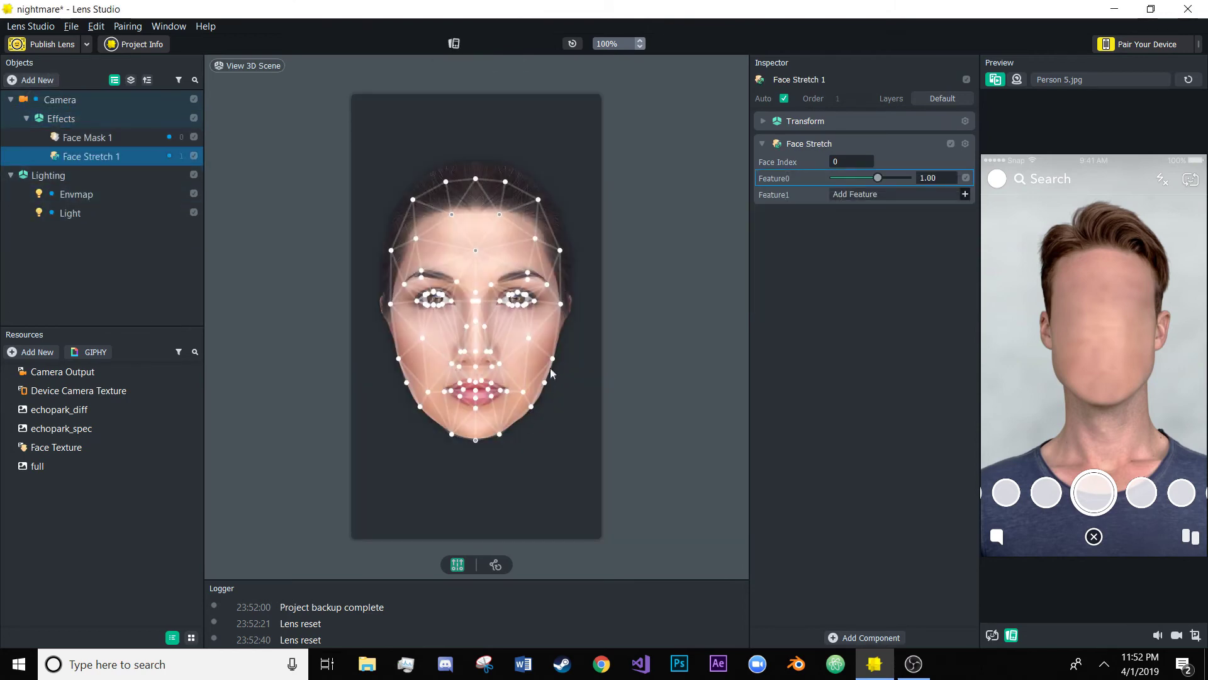
Step: Drag the jaw, cheek and chin stretch points outward to widen the face
{"action": "left_click_drag", "start_coordinate": [549, 395], "coordinate": [595, 345]}
{"action": "left_click_drag", "start_coordinate": [451, 432], "coordinate": [481, 411]}
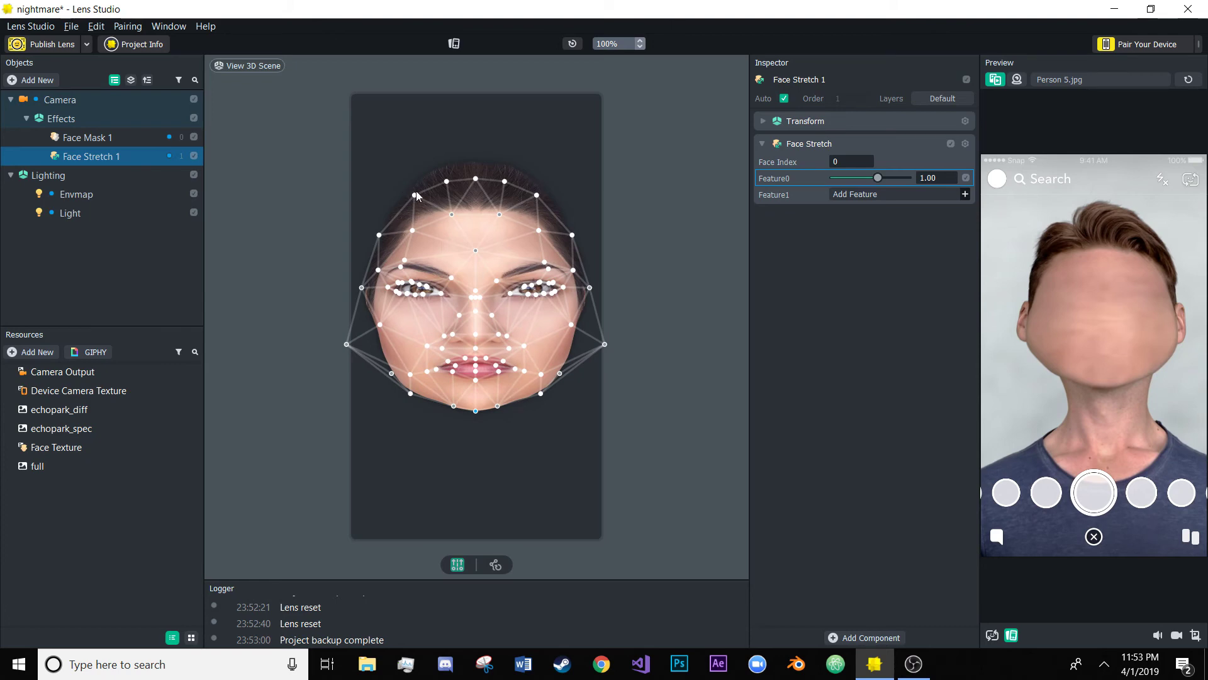
{"action": "left_click_drag", "start_coordinate": [410, 391], "coordinate": [405, 404]}
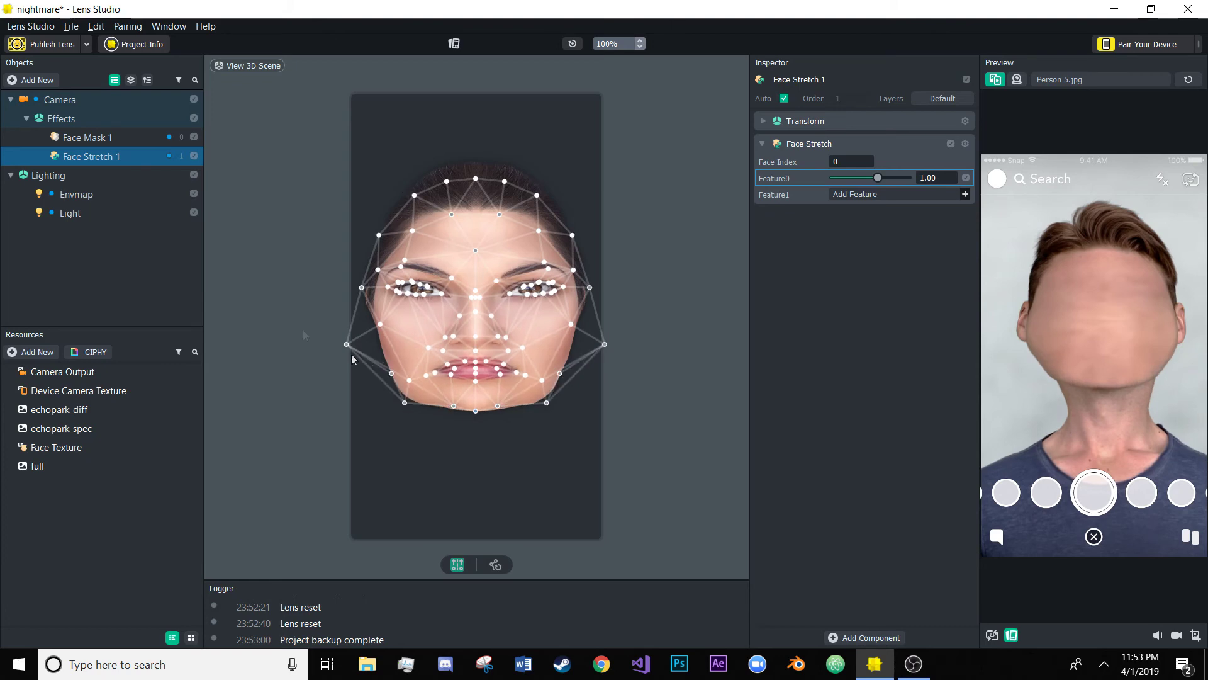
{"action": "left_click", "coordinate": [57, 118]}
Step: Add a Face Inset, move it onto the lips, and widen and heighten it
{"action": "left_click", "coordinate": [35, 80]}
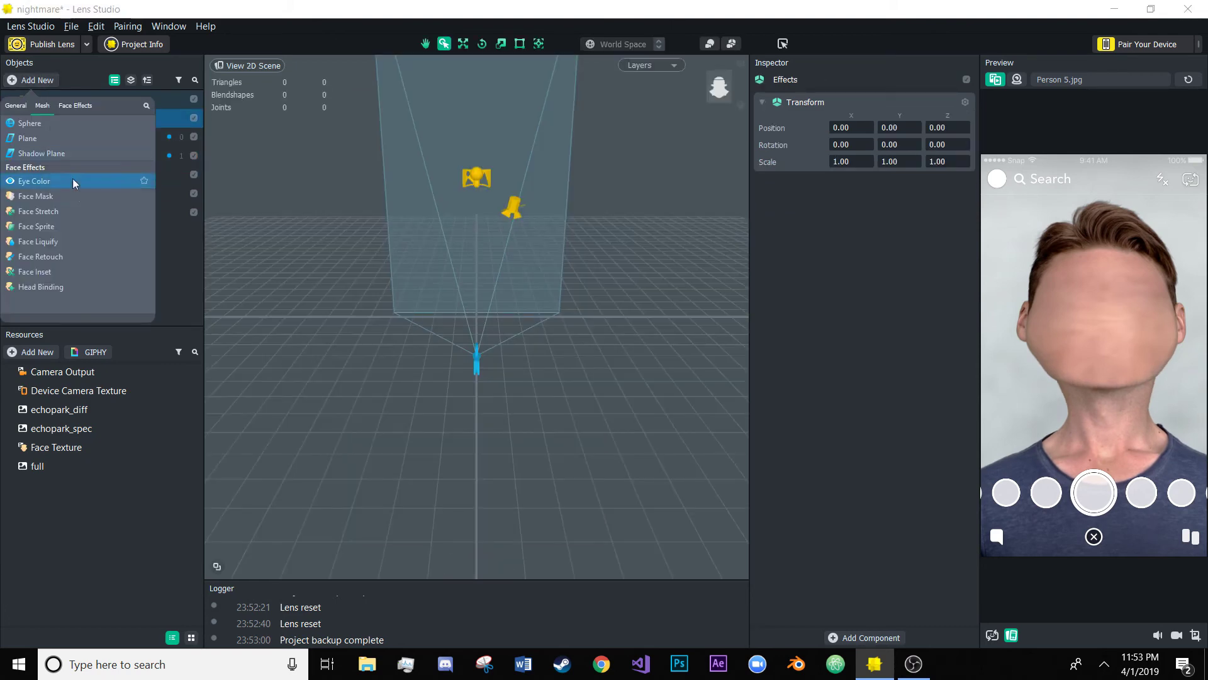
{"action": "left_click", "coordinate": [70, 271]}
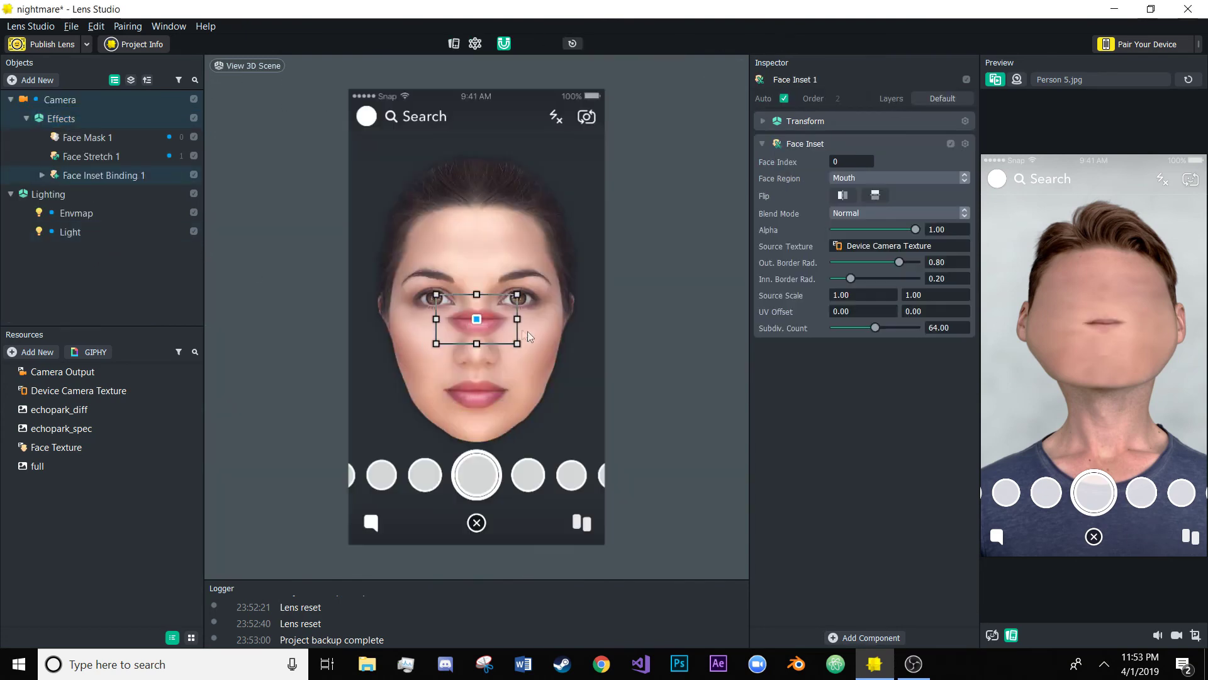
{"action": "left_click_drag", "start_coordinate": [498, 324], "coordinate": [575, 359]}
{"action": "left_click_drag", "start_coordinate": [433, 362], "coordinate": [365, 367]}
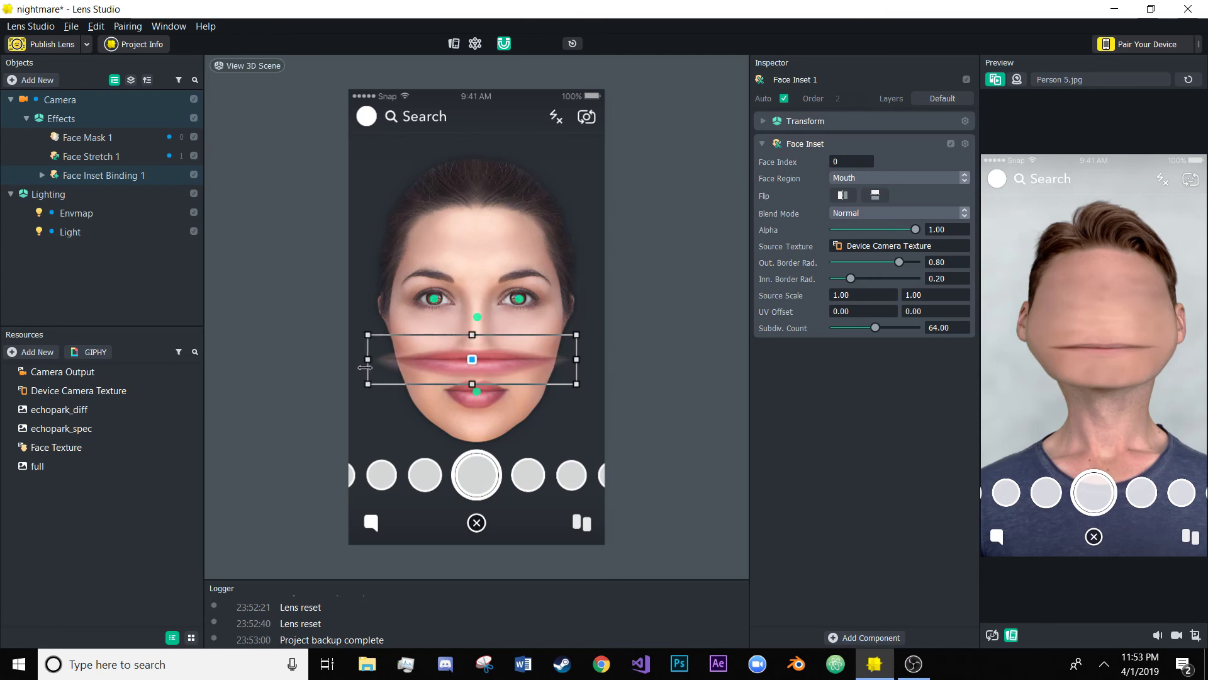
{"action": "left_click_drag", "start_coordinate": [472, 384], "coordinate": [504, 372]}
{"action": "scroll", "coordinate": [473, 397], "scroll_direction": "down", "scroll_amount": 1}
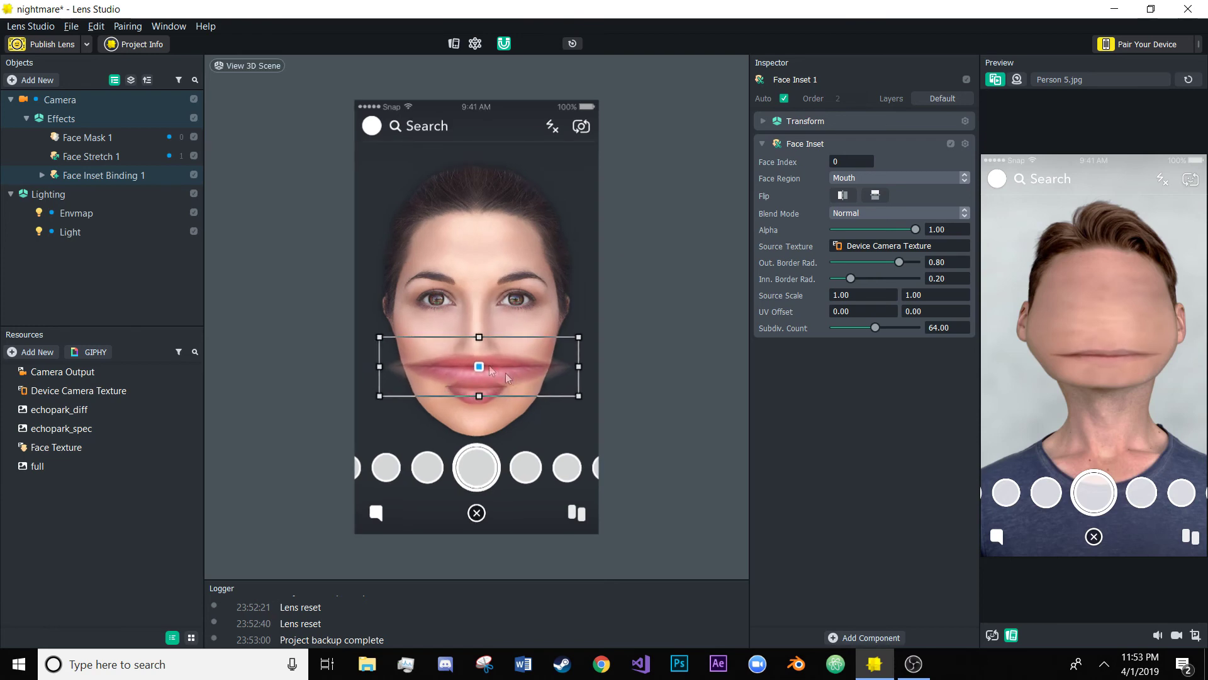
{"action": "left_click", "coordinate": [89, 122]}
{"action": "left_click", "coordinate": [55, 82]}
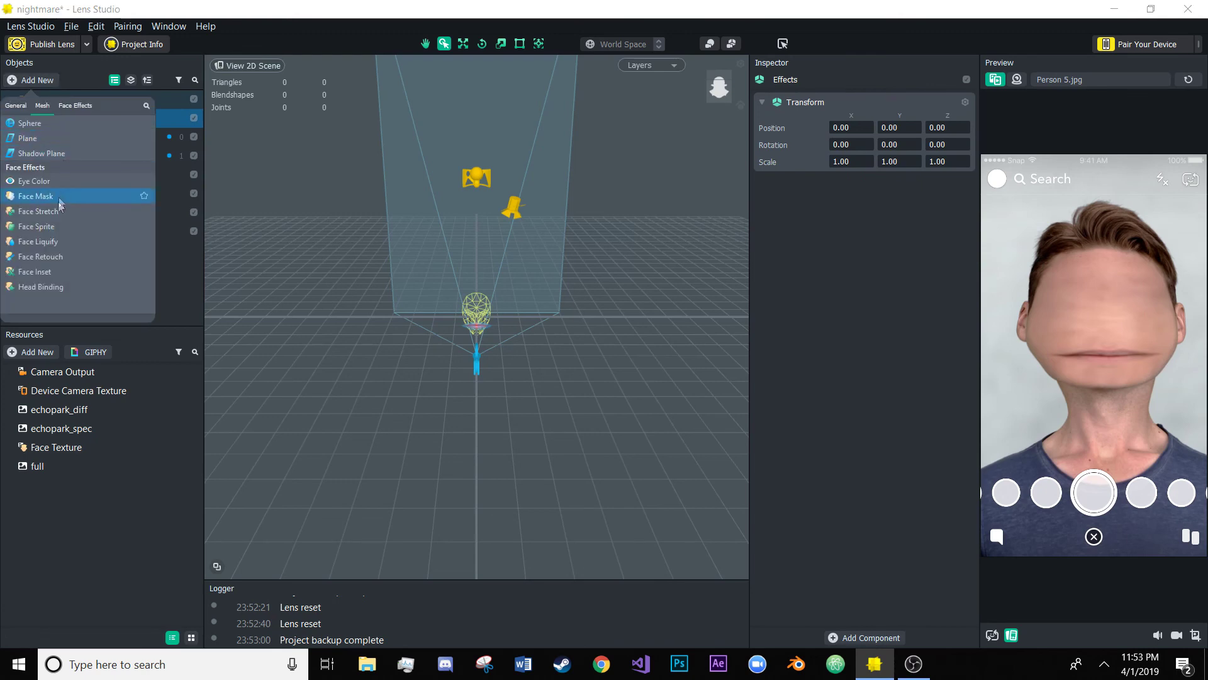
Step: Add a second Face Inset set to Left Eye and place it over the left eye
{"action": "left_click", "coordinate": [50, 272]}
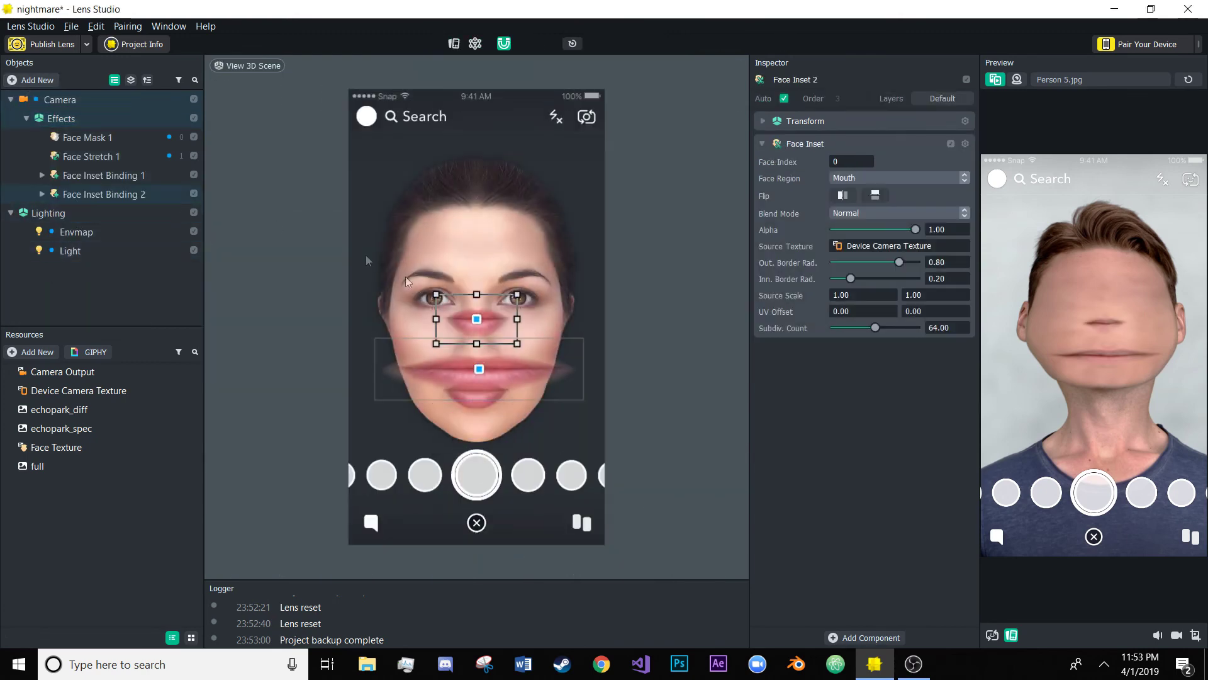
{"action": "left_click", "coordinate": [42, 194]}
{"action": "left_click", "coordinate": [100, 213]}
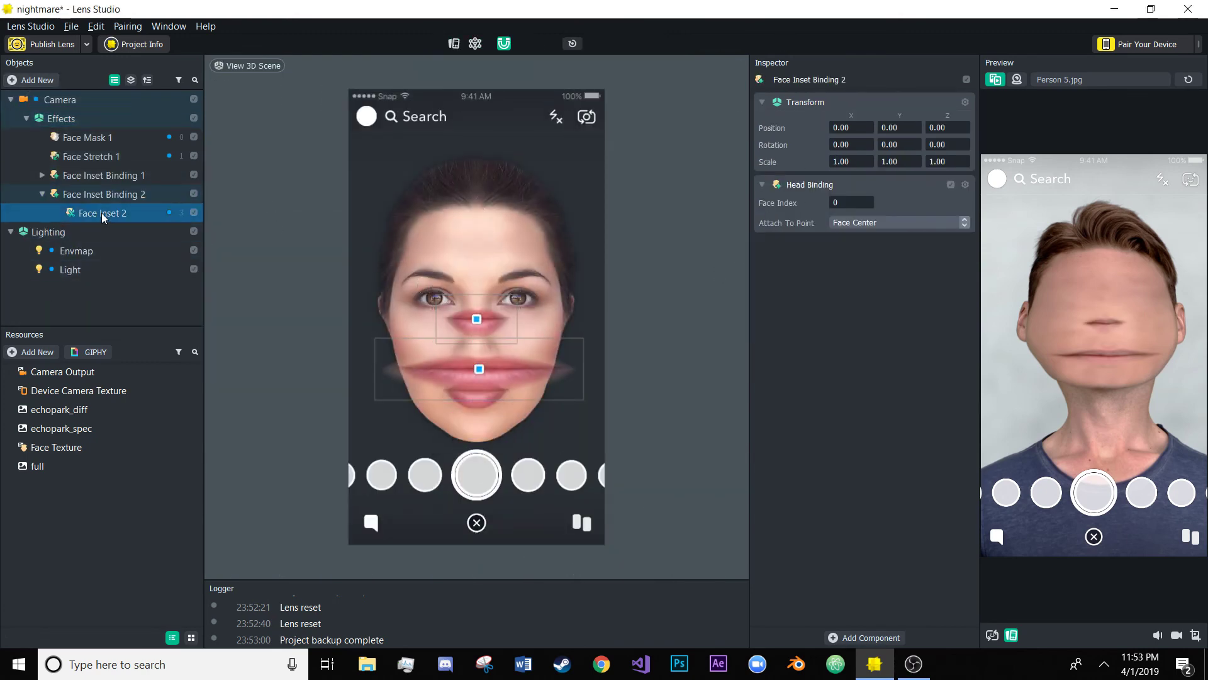
{"action": "left_click", "coordinate": [890, 178]}
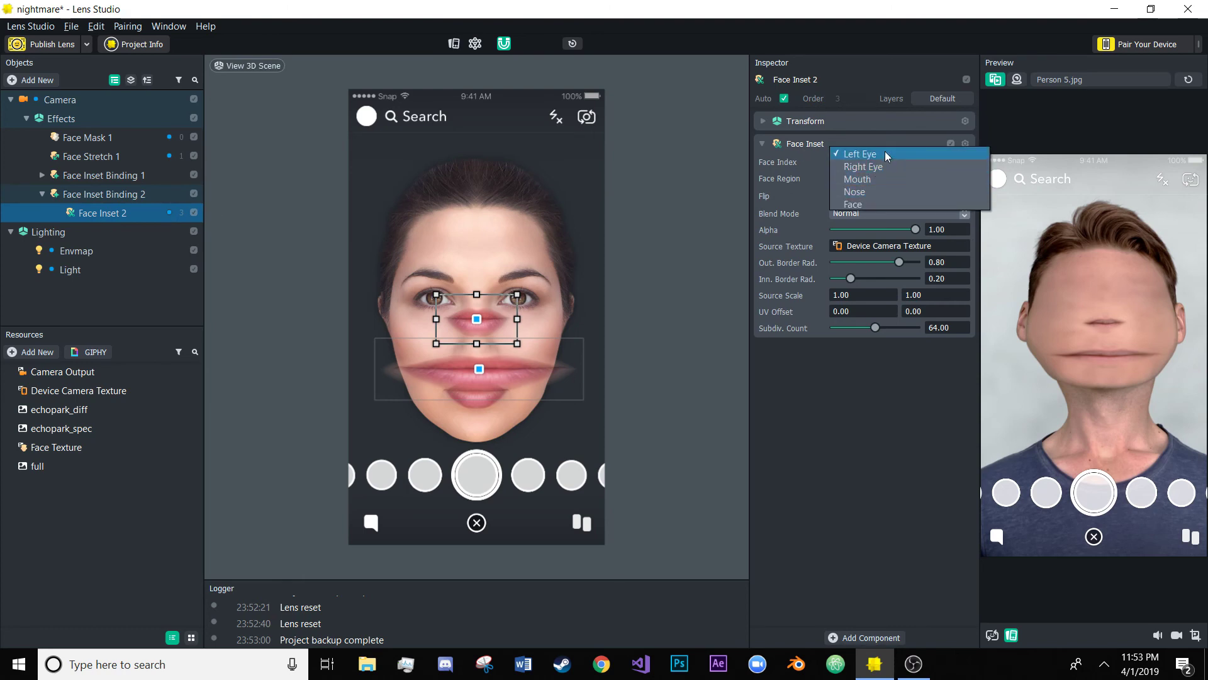
{"action": "left_click", "coordinate": [885, 154]}
{"action": "left_click_drag", "start_coordinate": [498, 312], "coordinate": [443, 294]}
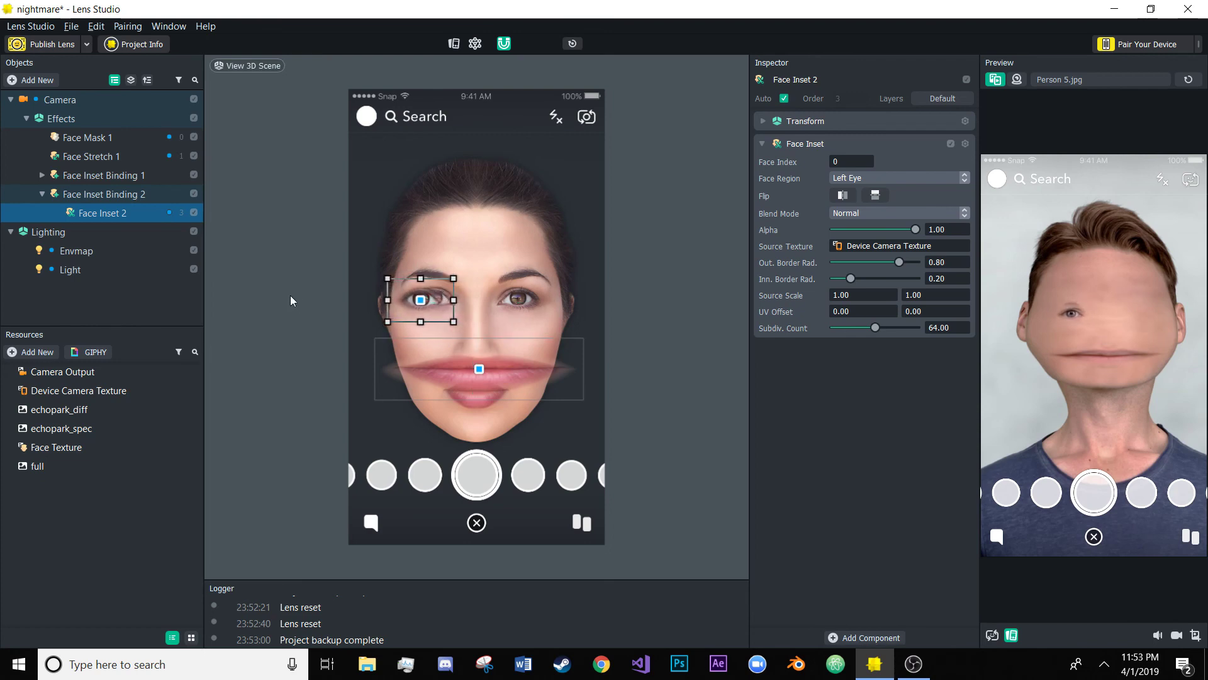
Step: Duplicate the left-eye inset binding, set the copy to Right Eye, and place it
{"action": "left_click", "coordinate": [40, 195]}
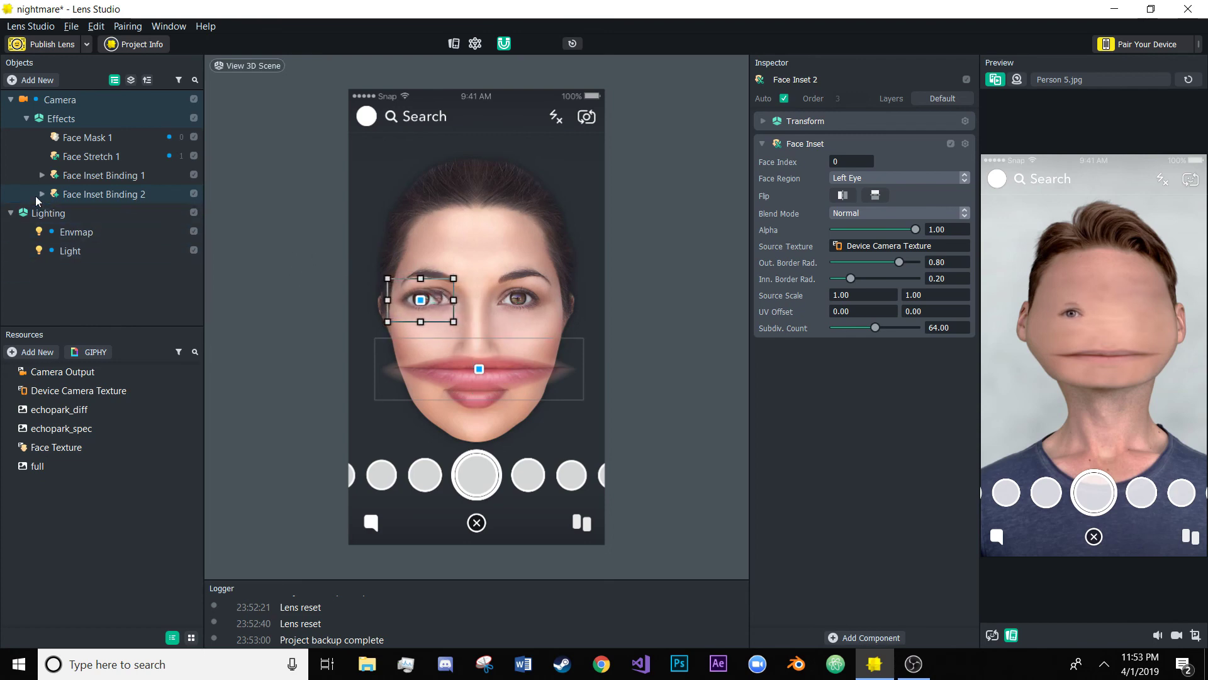
{"action": "right_click", "coordinate": [96, 194]}
{"action": "left_click", "coordinate": [117, 231]}
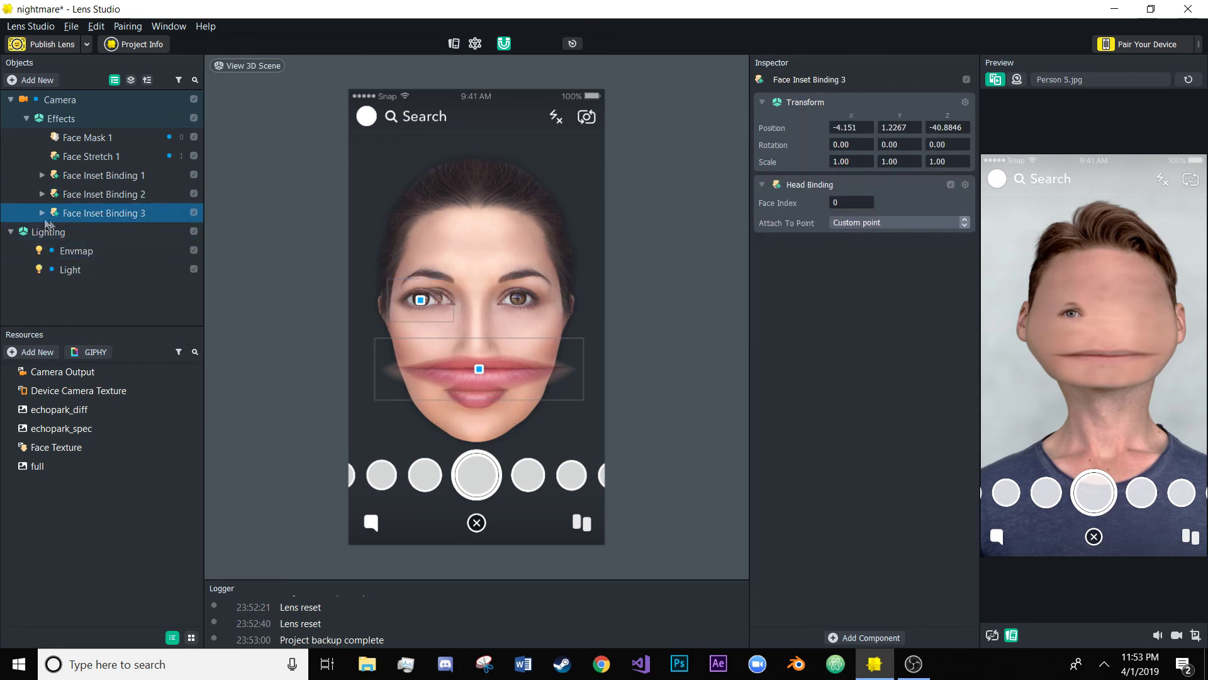
{"action": "left_click", "coordinate": [42, 213]}
{"action": "left_click", "coordinate": [101, 231]}
{"action": "left_click", "coordinate": [894, 238]}
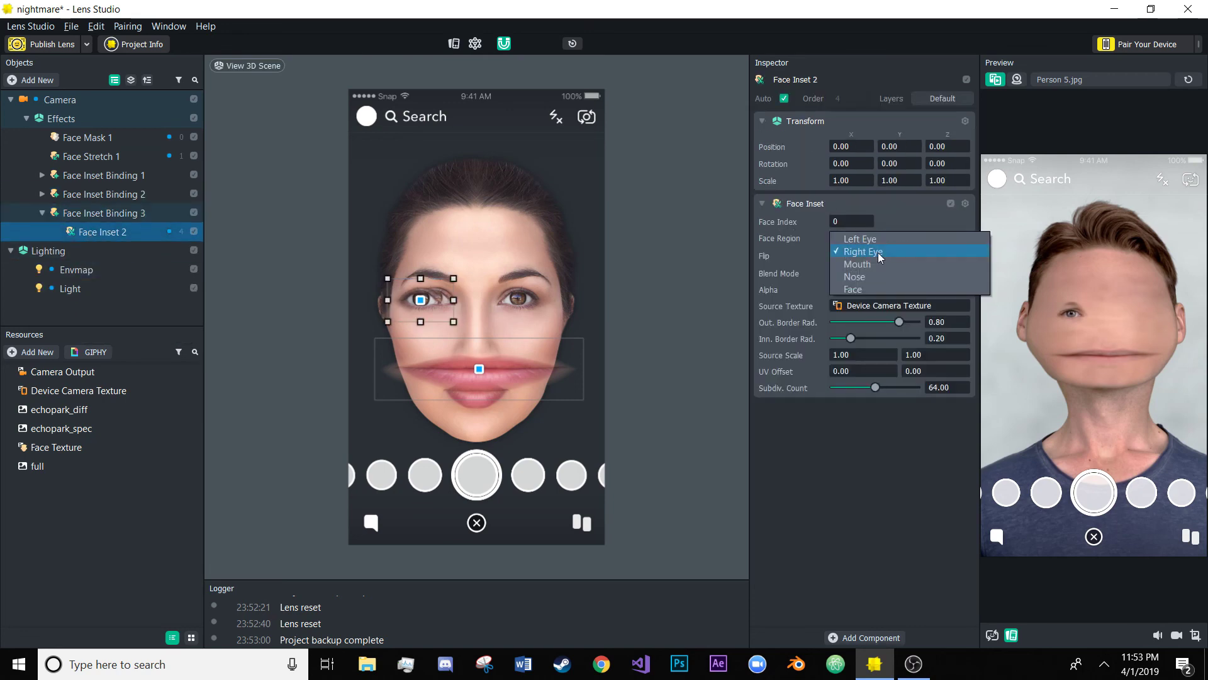
{"action": "left_click", "coordinate": [880, 253]}
{"action": "left_click_drag", "start_coordinate": [440, 302], "coordinate": [534, 302]}
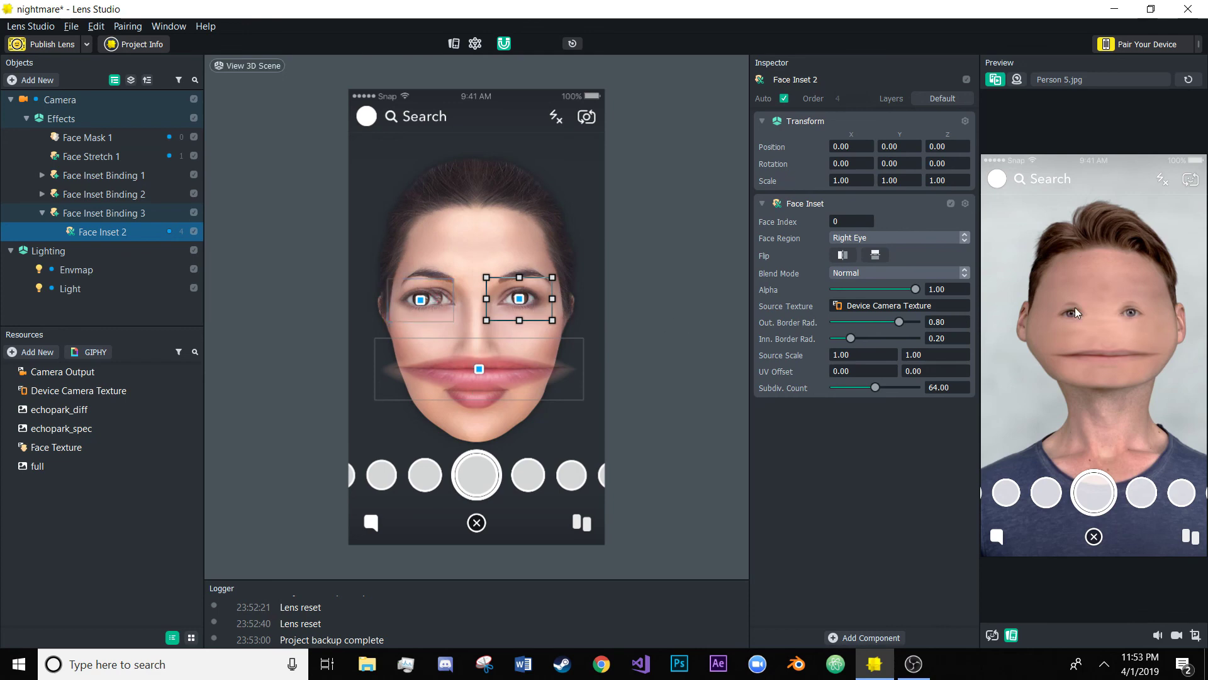